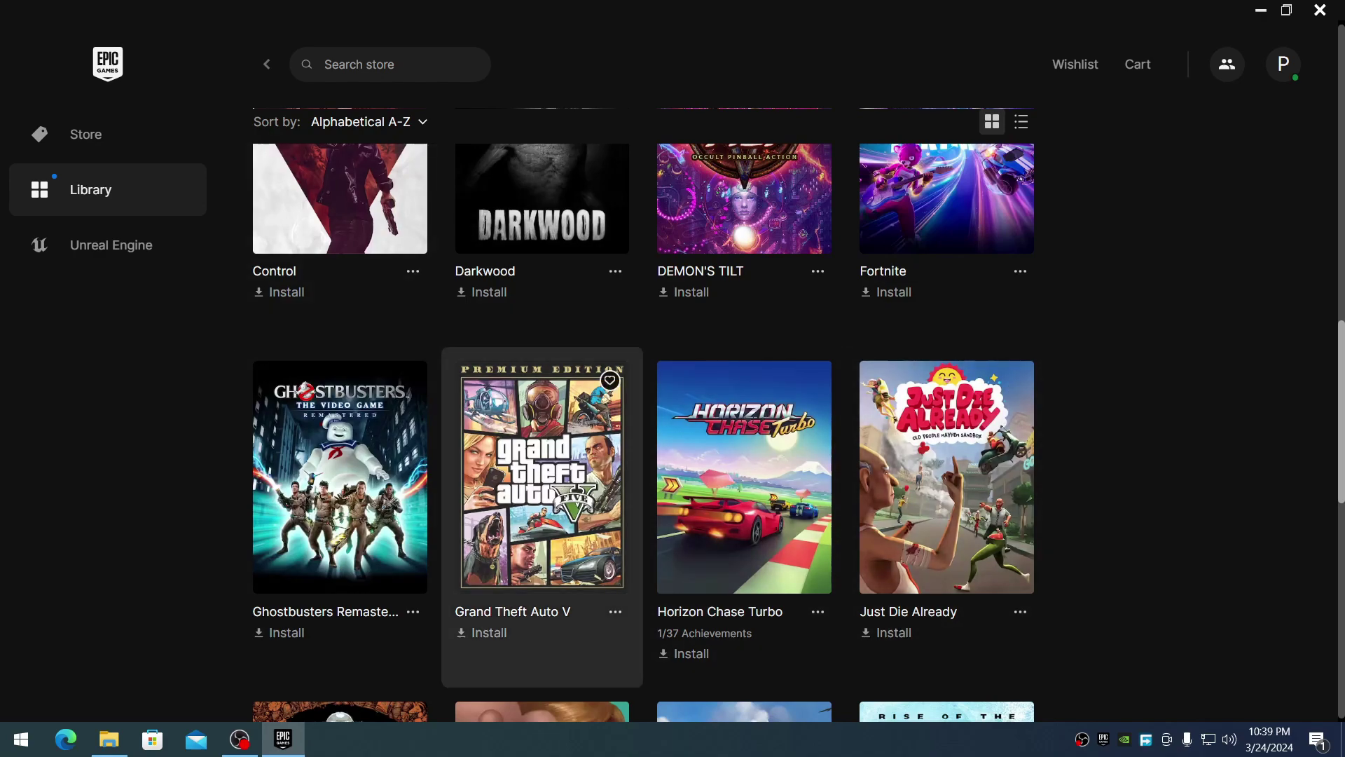
- Check the free space on the Mystuff (H:) drive that holds the existing GTAV folder
scroll(543, 434, down, 3)
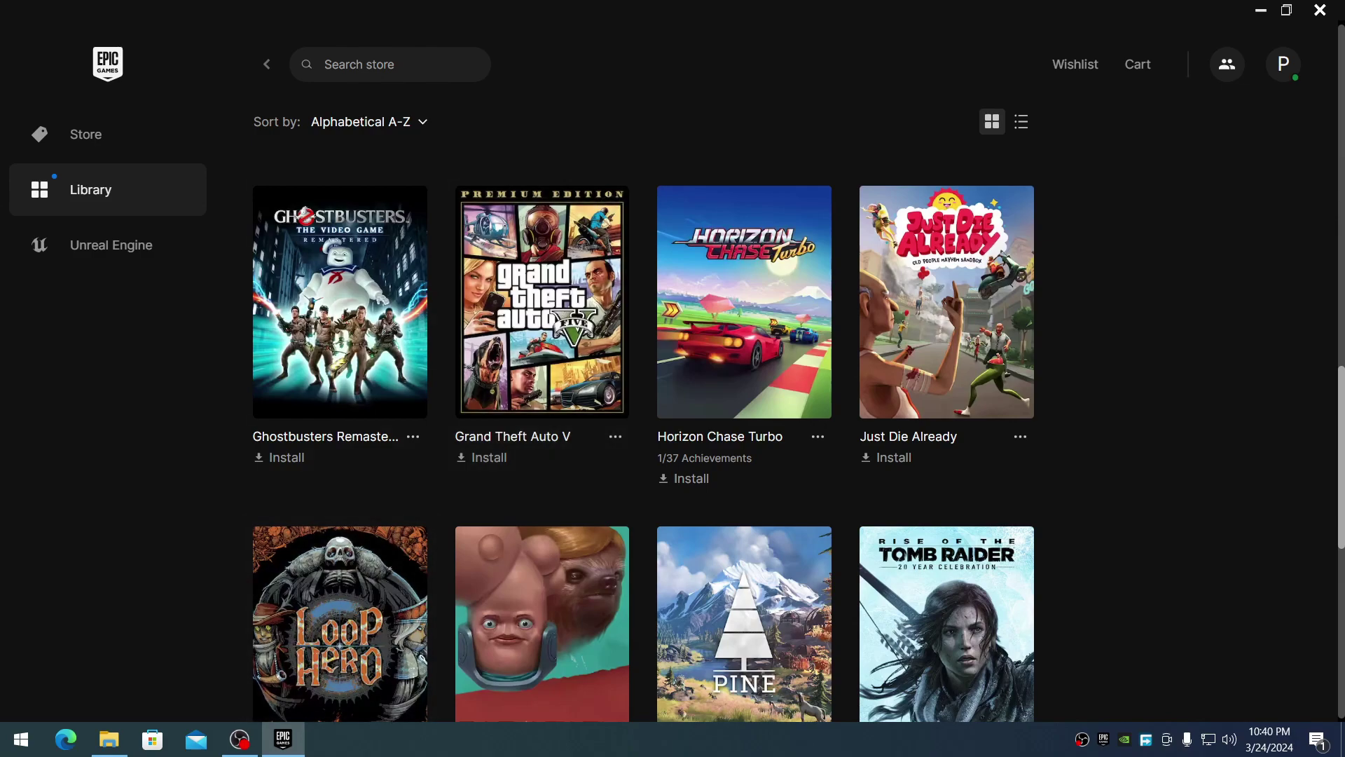
click(109, 739)
drag(618, 540, 307, 241)
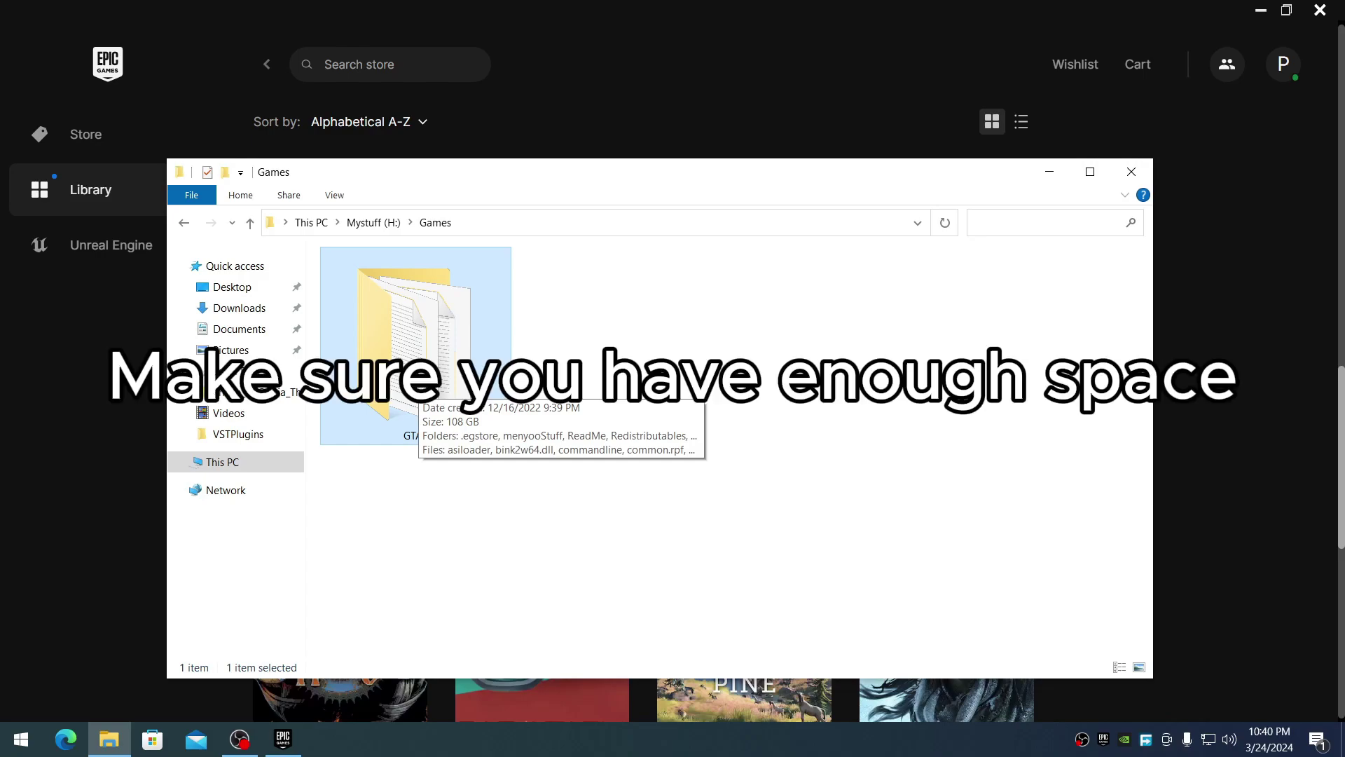
key(super+e)
click(267, 304)
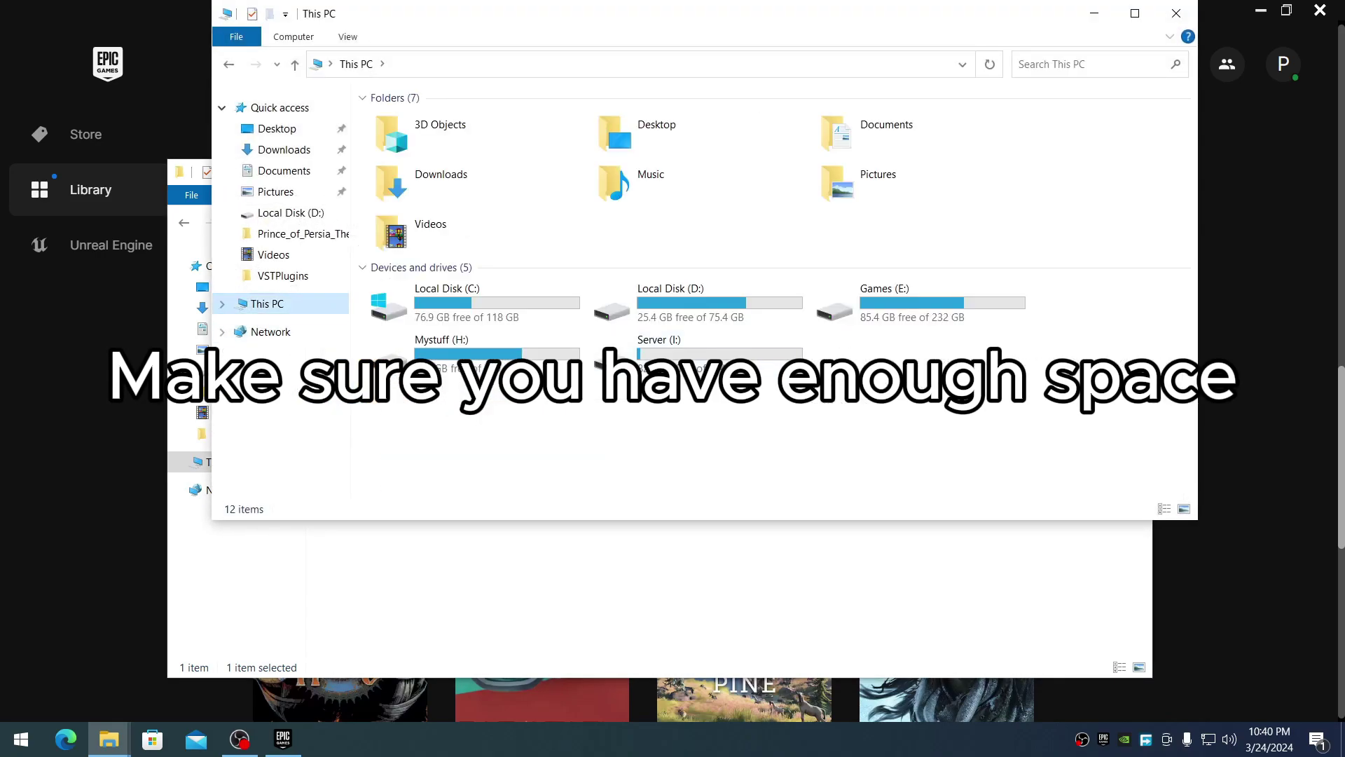
click(442, 354)
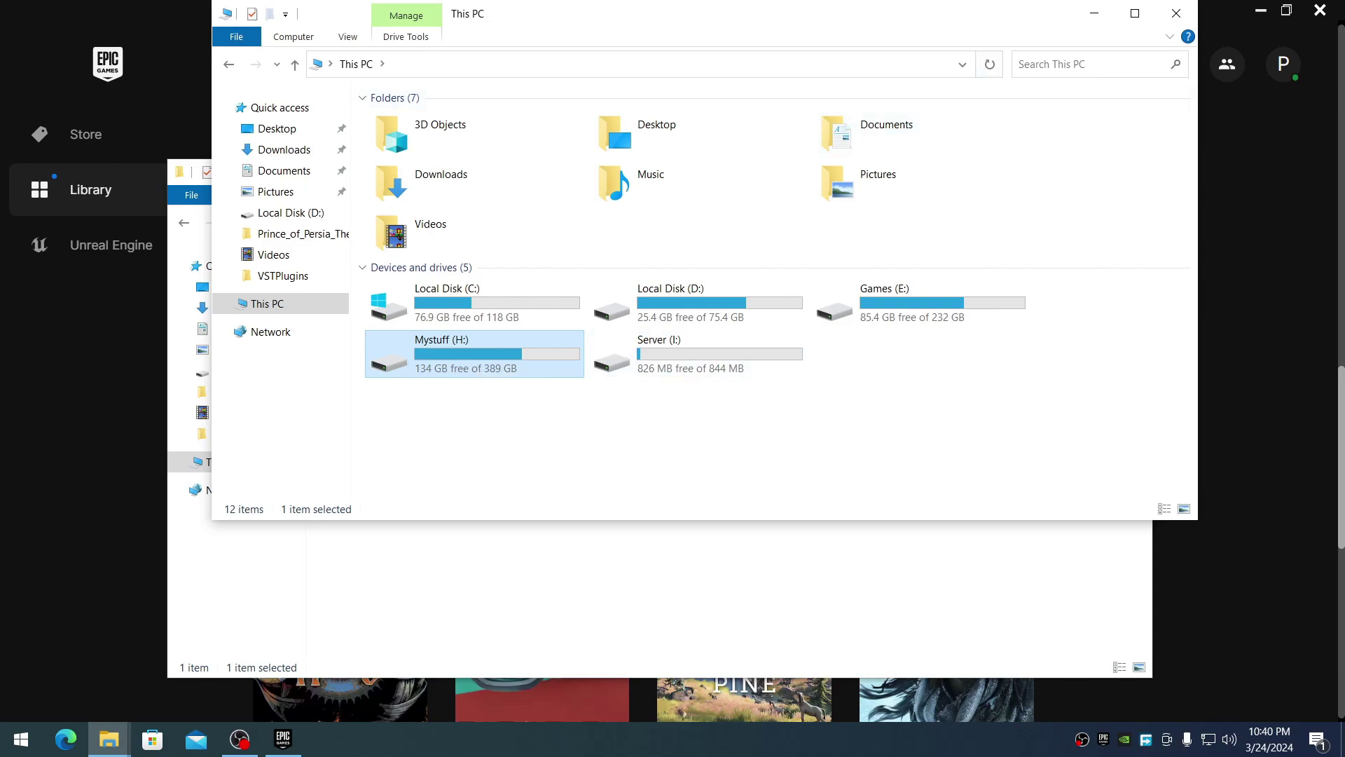
click(1176, 13)
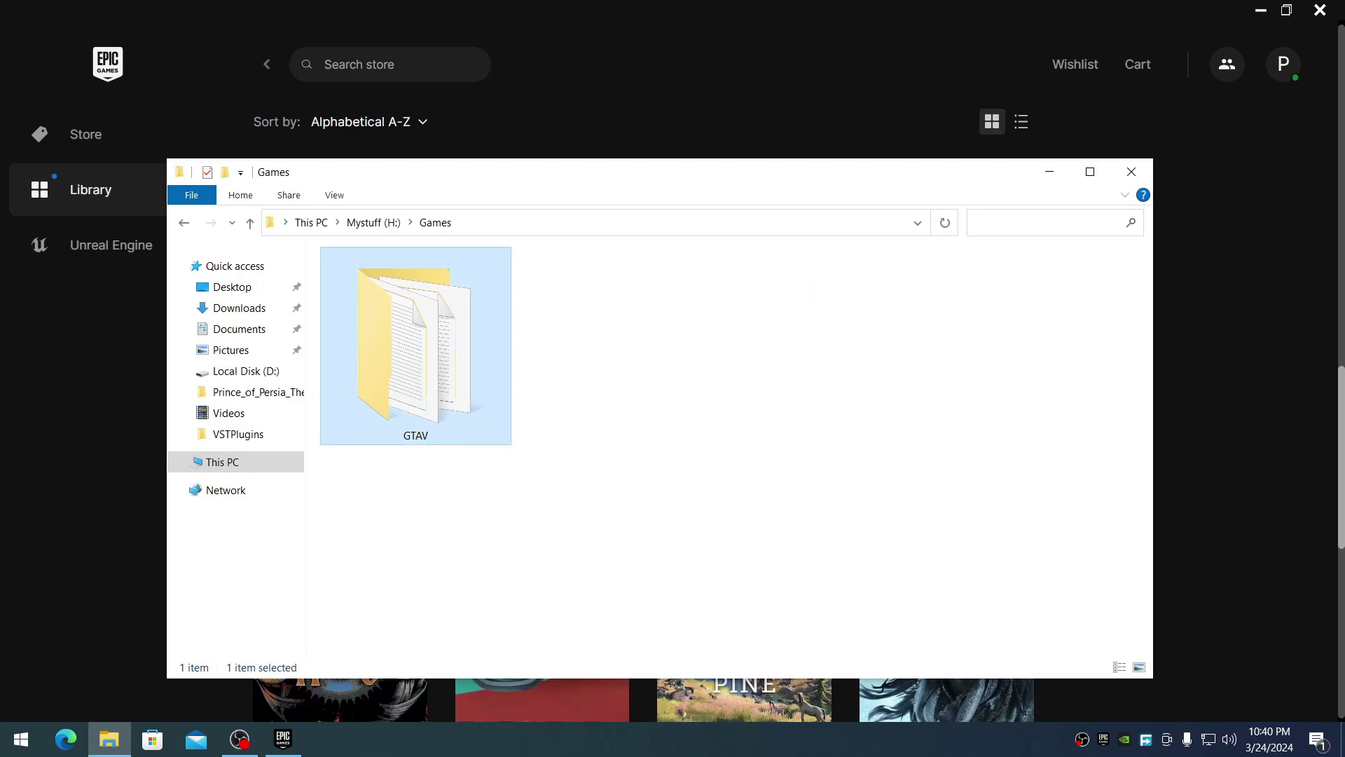
- Look through the game files inside the GTAV folder, and return to the Games folder
key(ctrl+space)
key(ctrl+space)
key(Return)
scroll(575, 455, down, 5)
scroll(575, 456, up, 2)
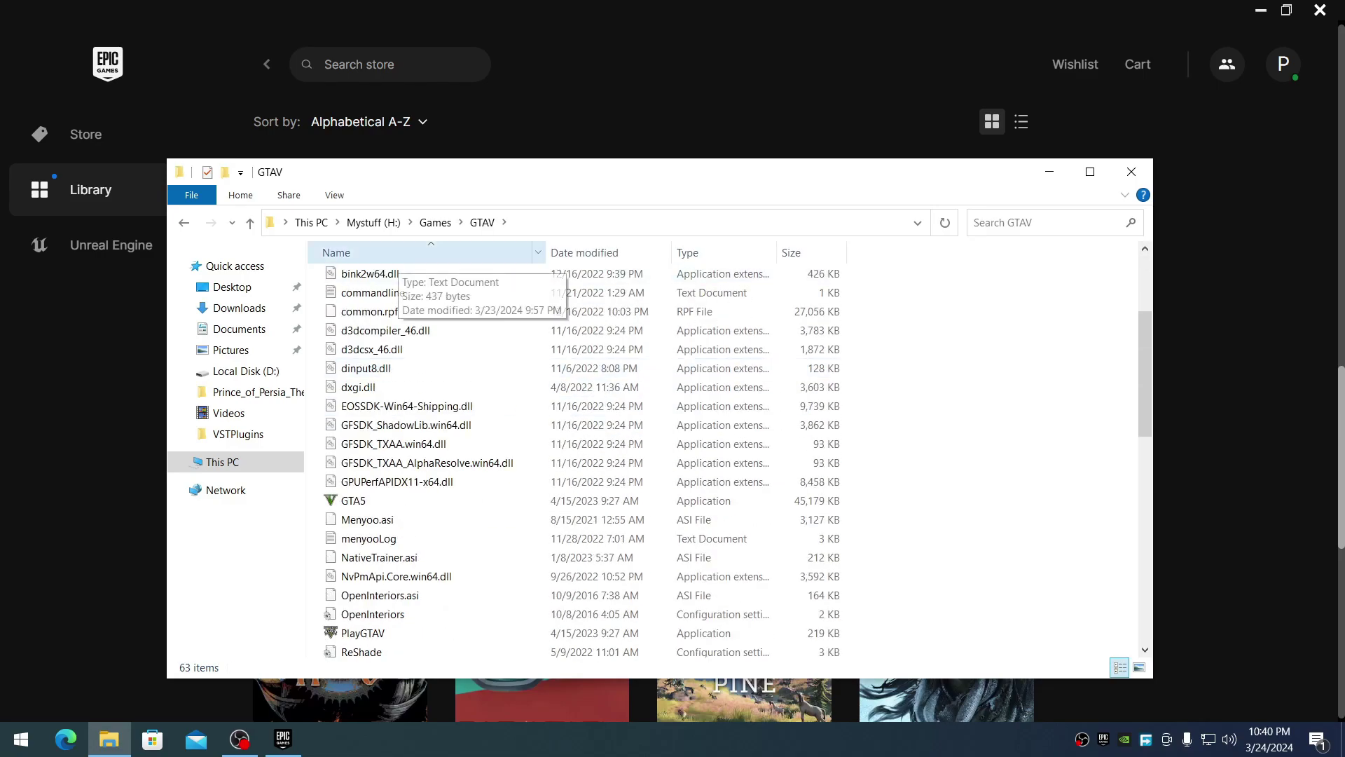
key(BackSpace)
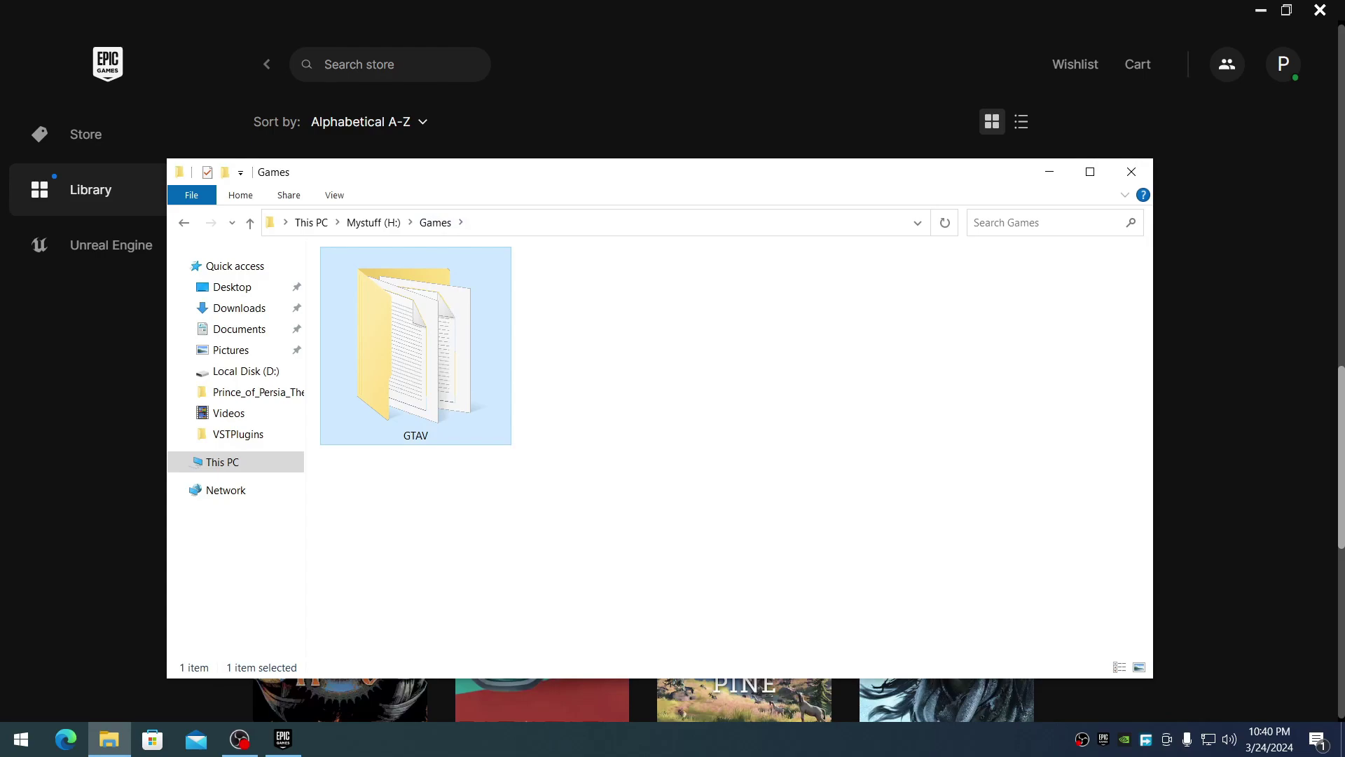
- Rename the existing GTAV folder as GTAV 2 and return to the Epic Games library
key(F2)
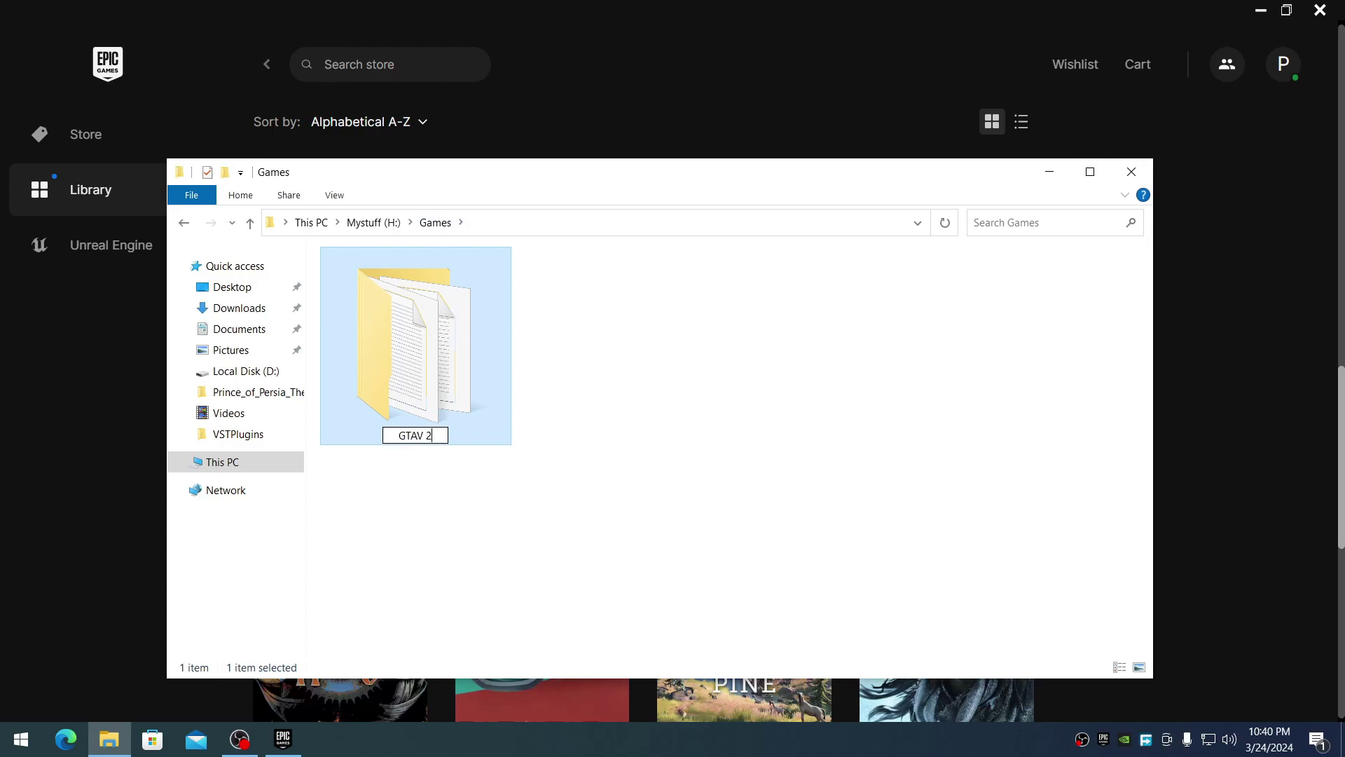
text(2)
key(Return)
click(1050, 172)
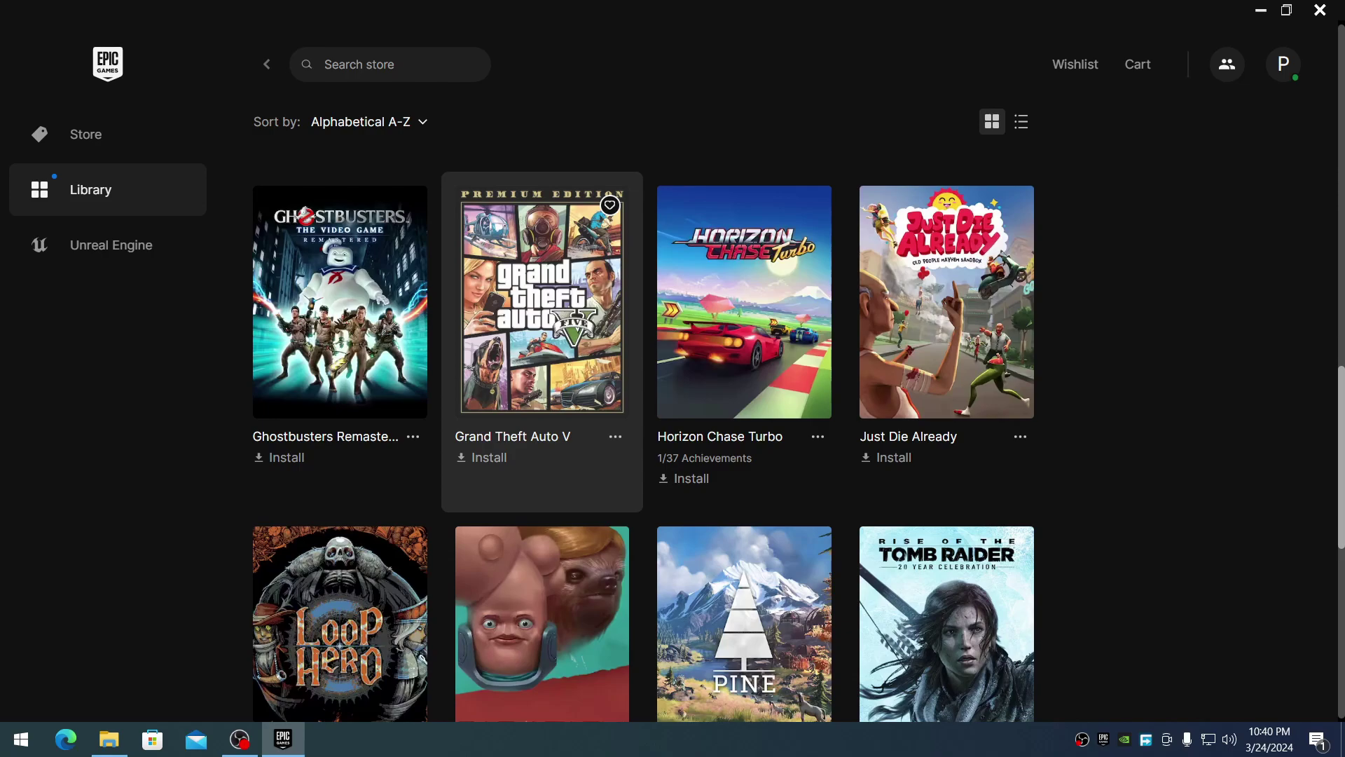
- Start installing Grand Theft Auto V with H:\Games as the install folder
click(483, 457)
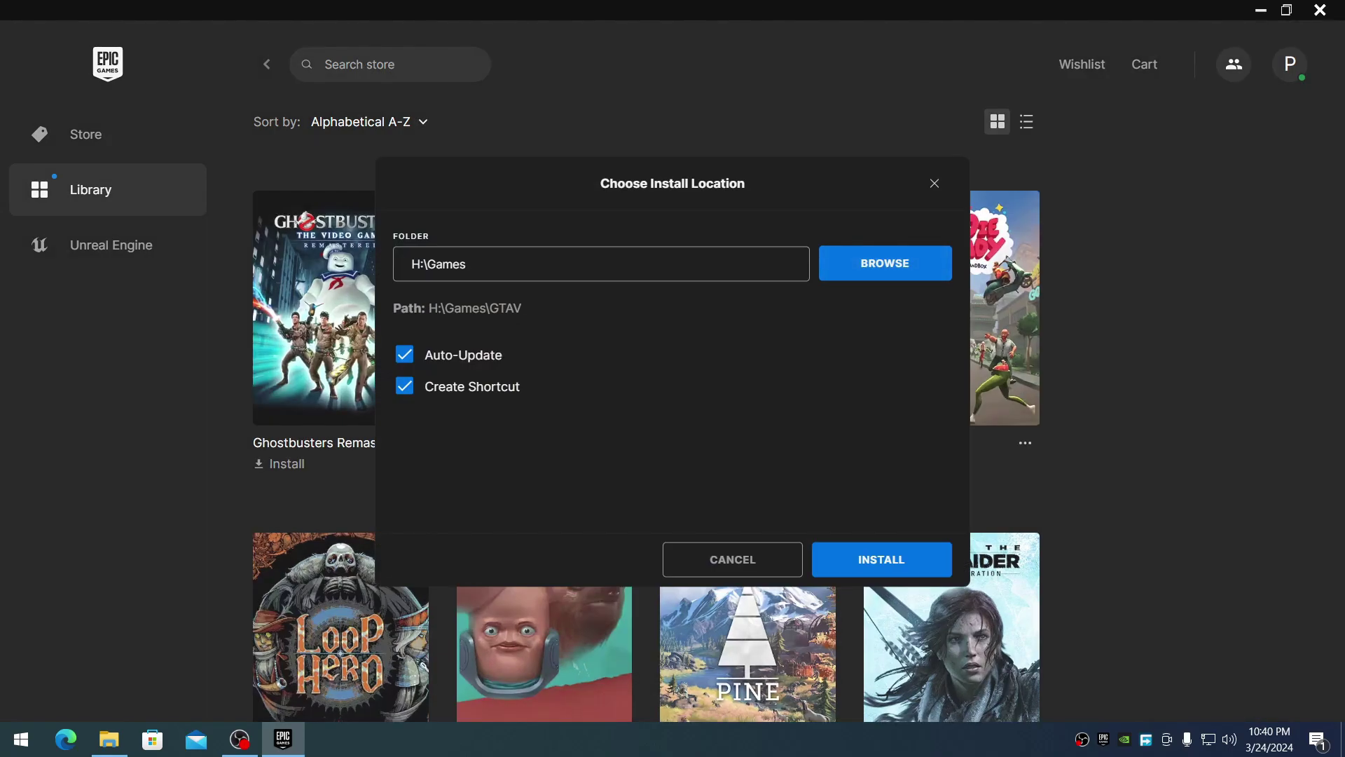
click(885, 263)
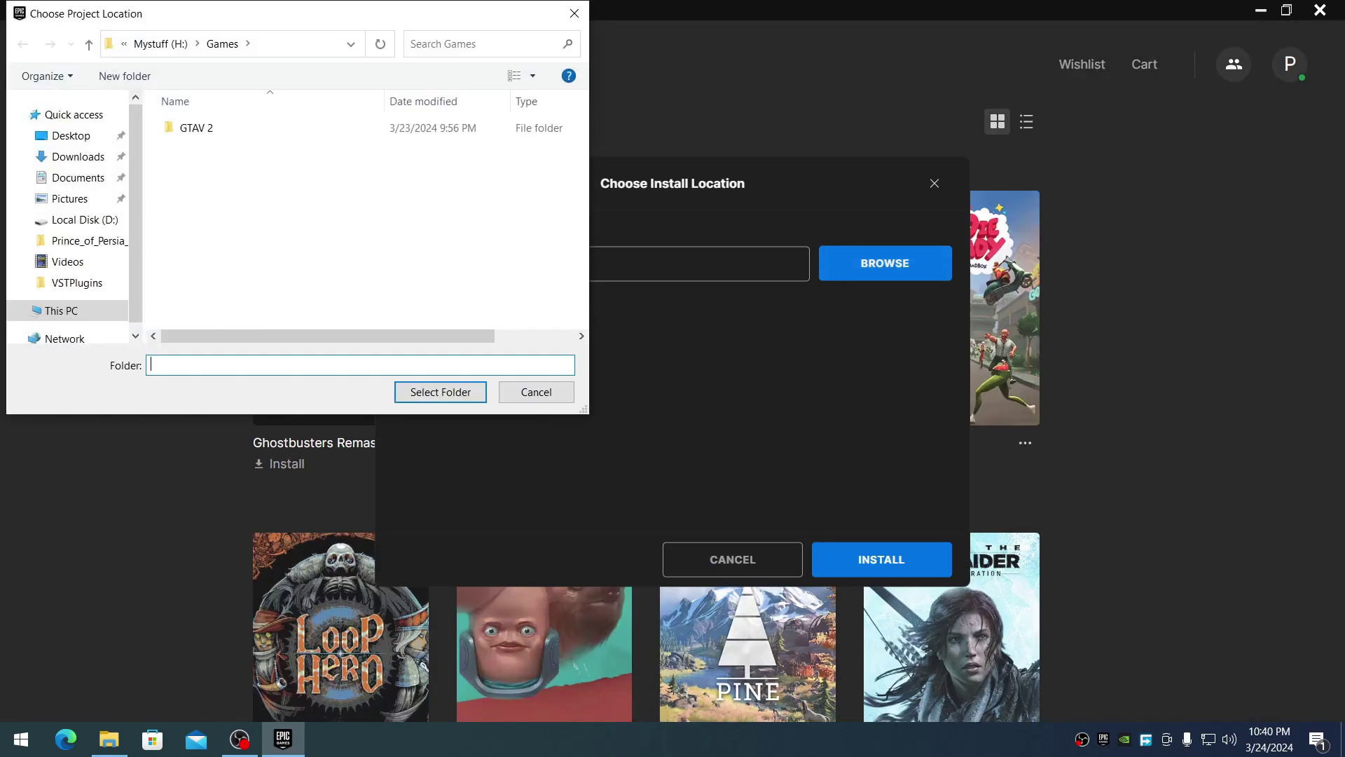
click(231, 44)
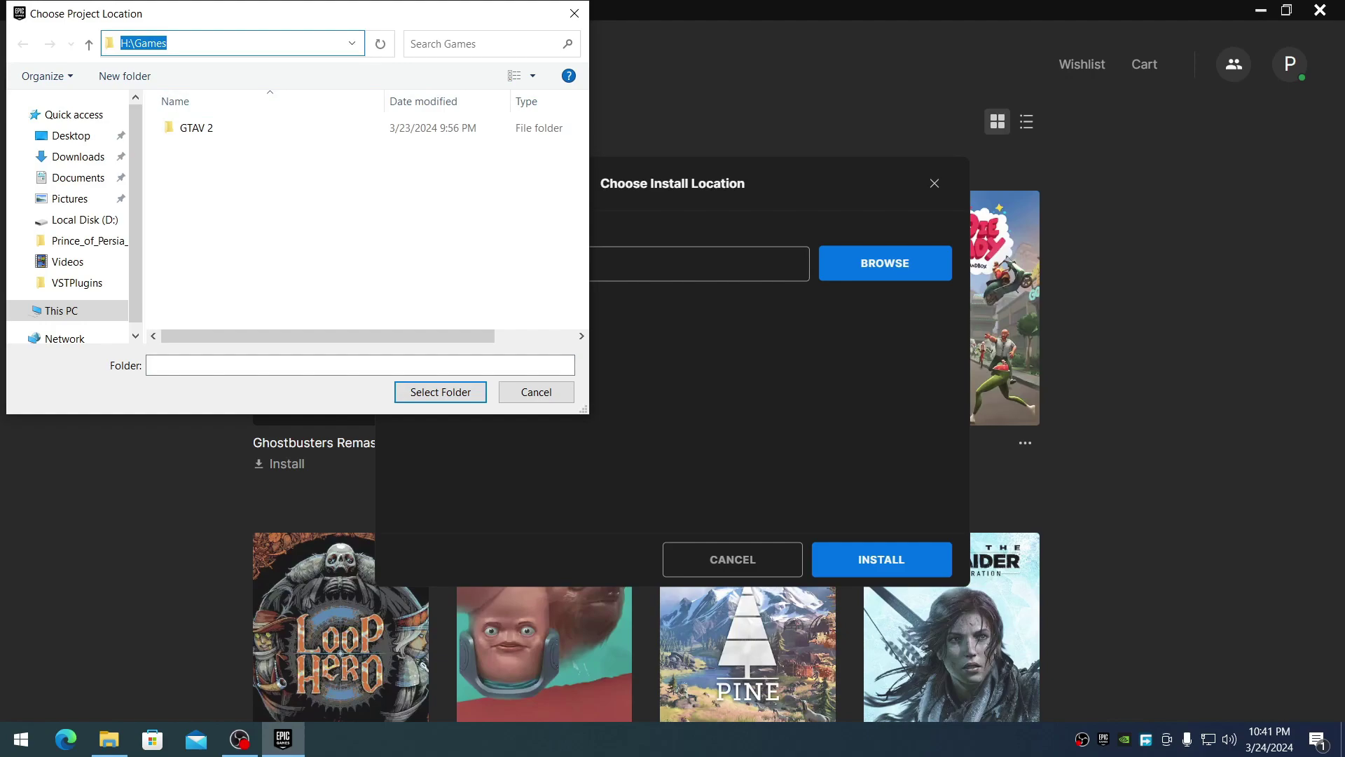
click(167, 43)
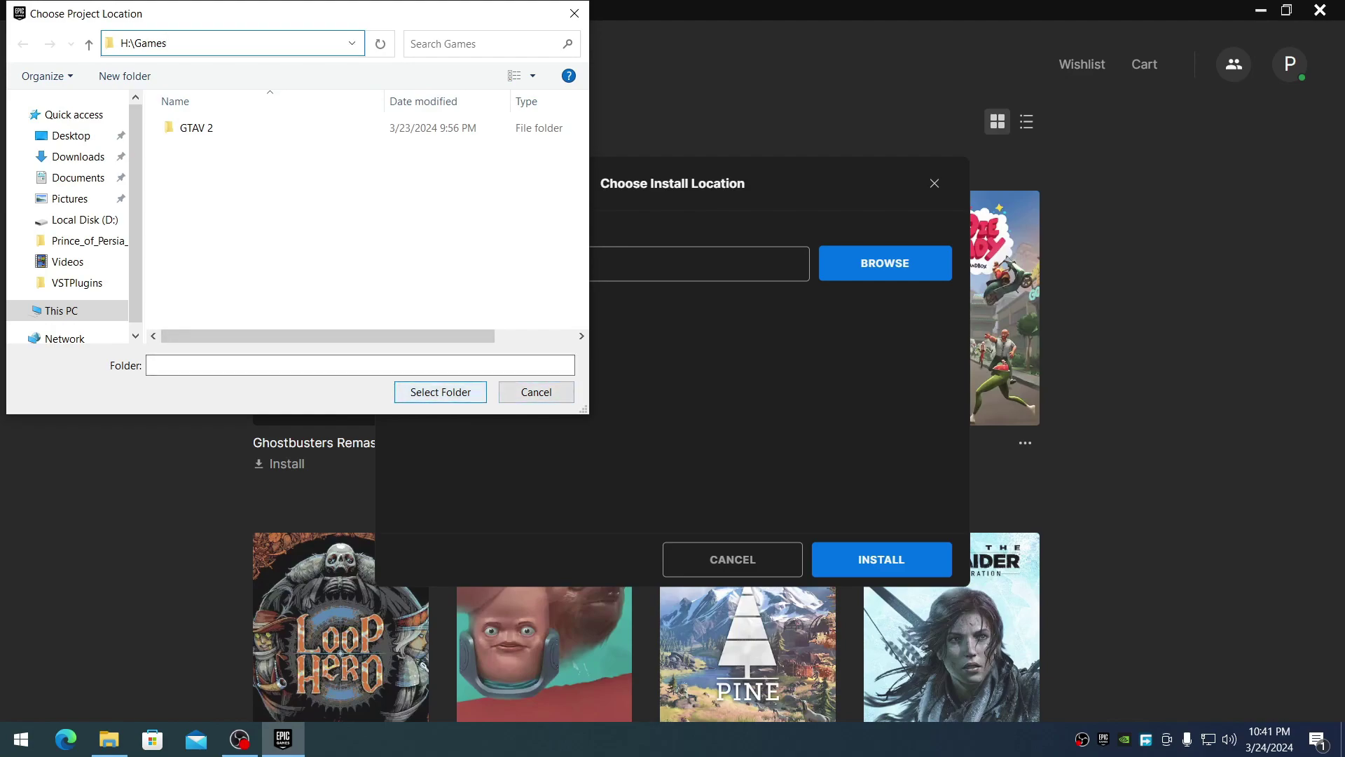
click(440, 391)
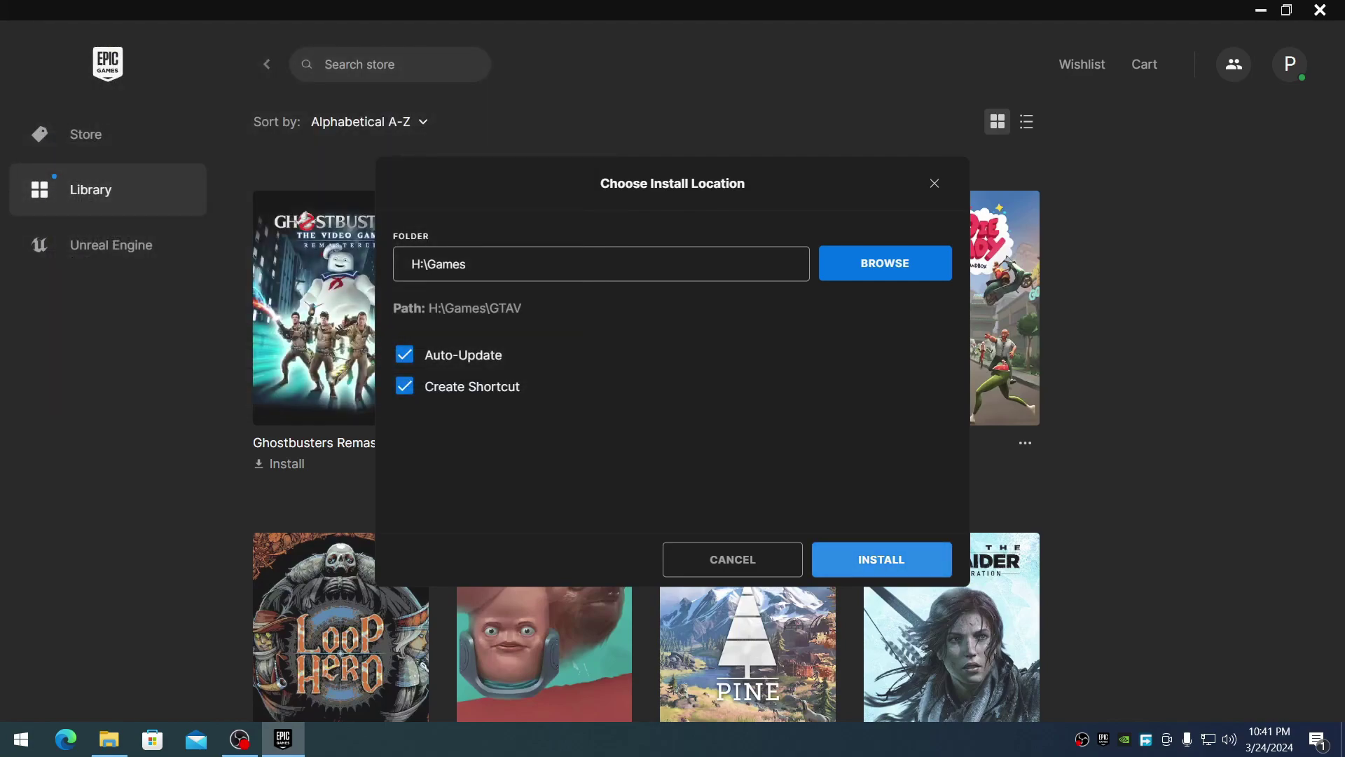
click(882, 560)
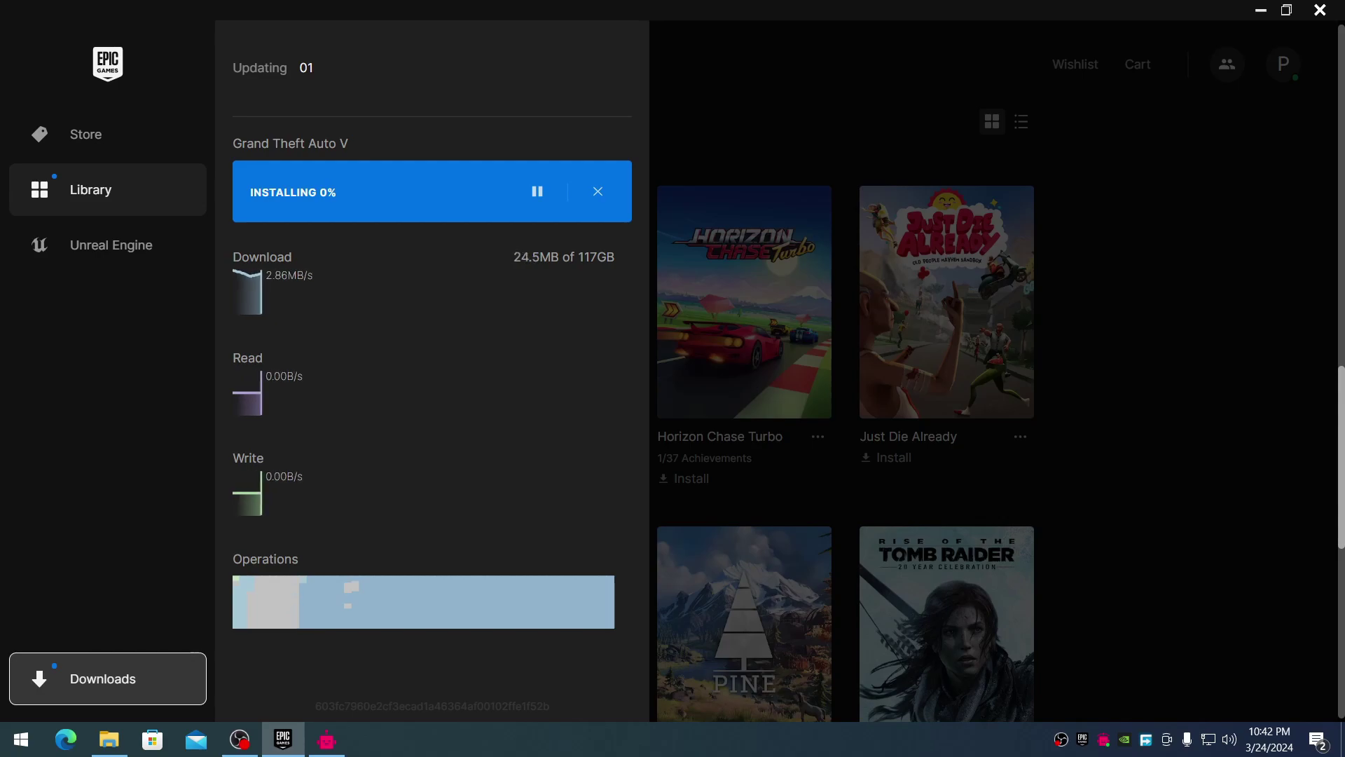
- Cancel the running Grand Theft Auto V installation and delete the newly created GTAV folder from H:\Games
click(598, 192)
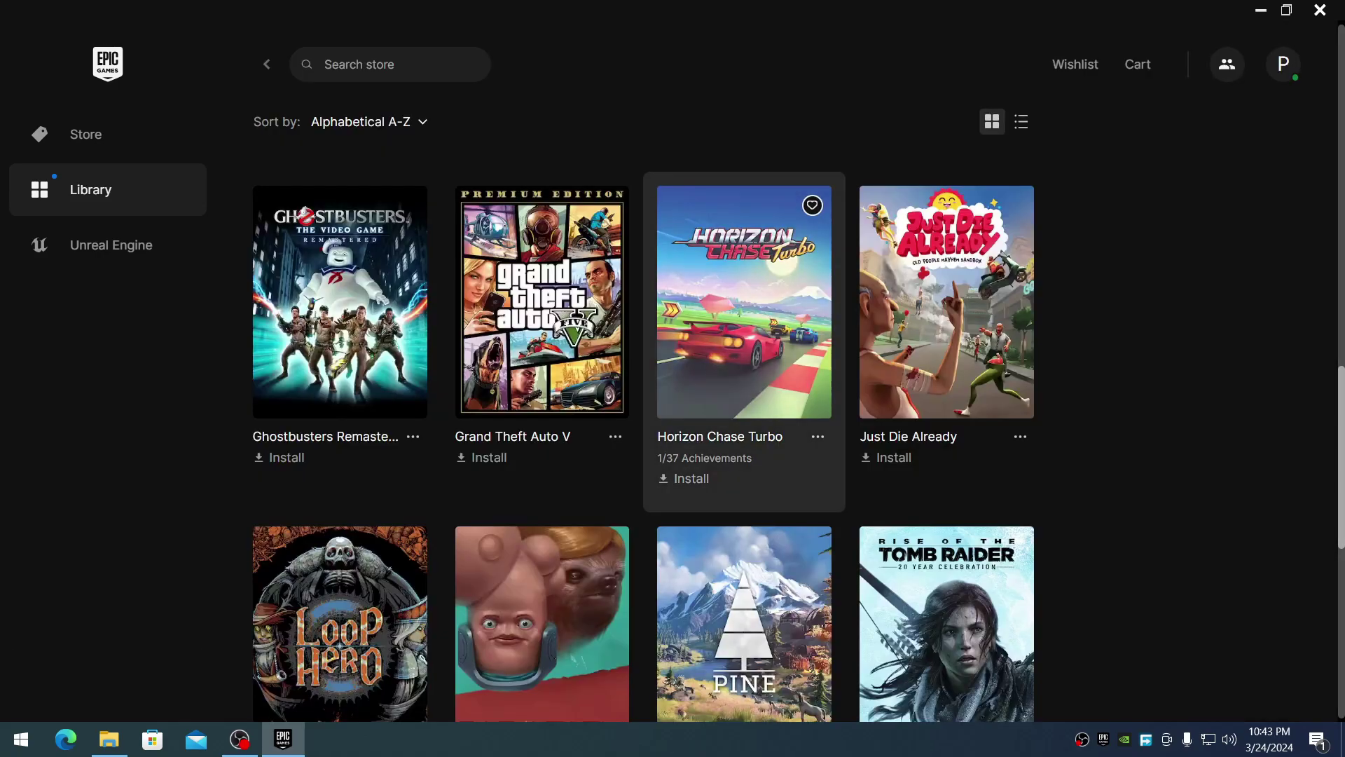
click(109, 739)
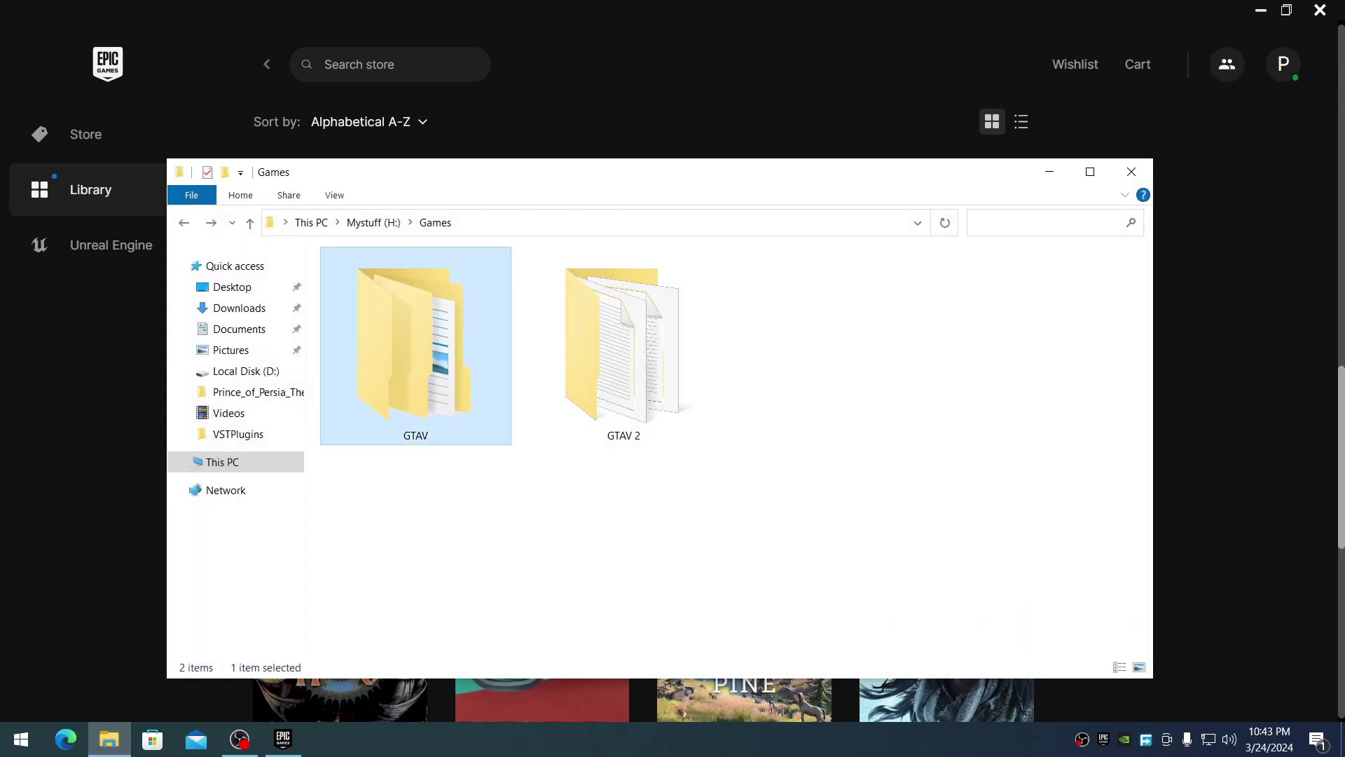
click(624, 343)
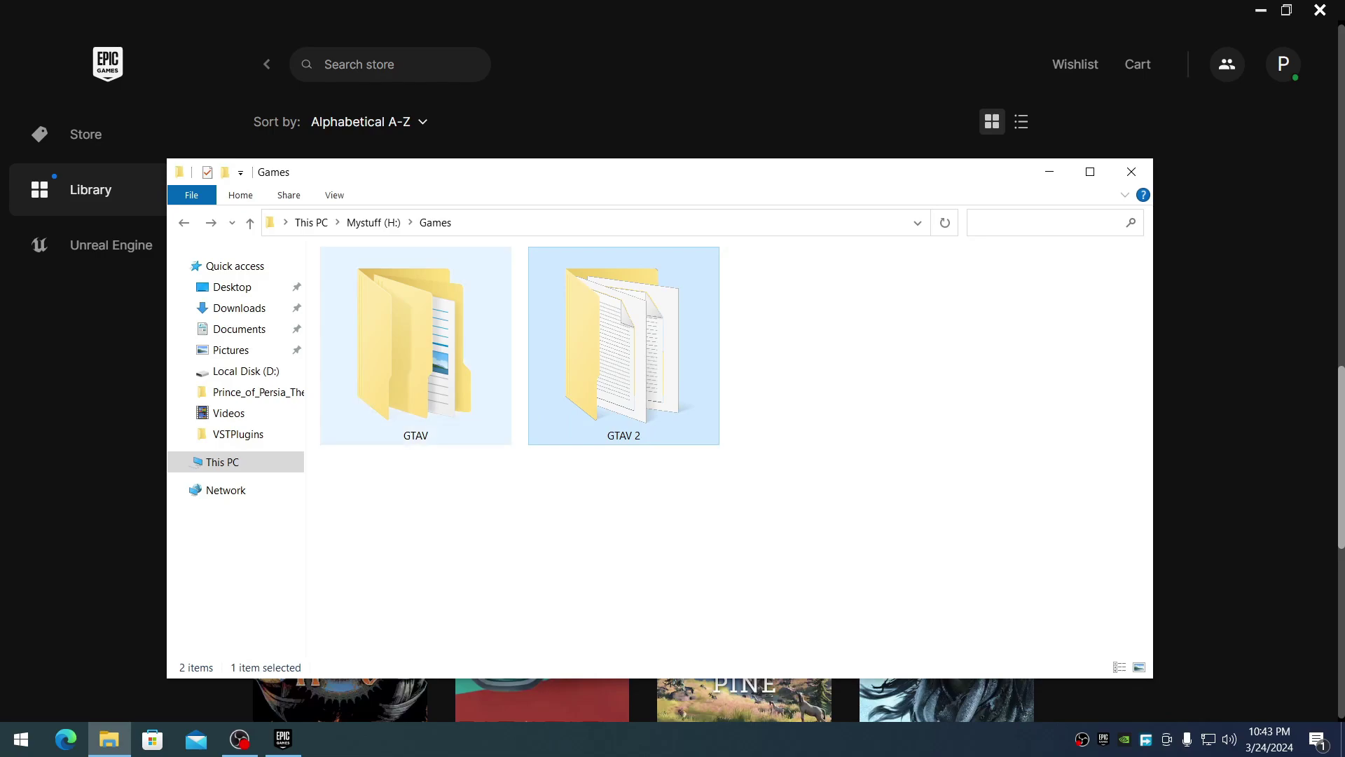
click(415, 344)
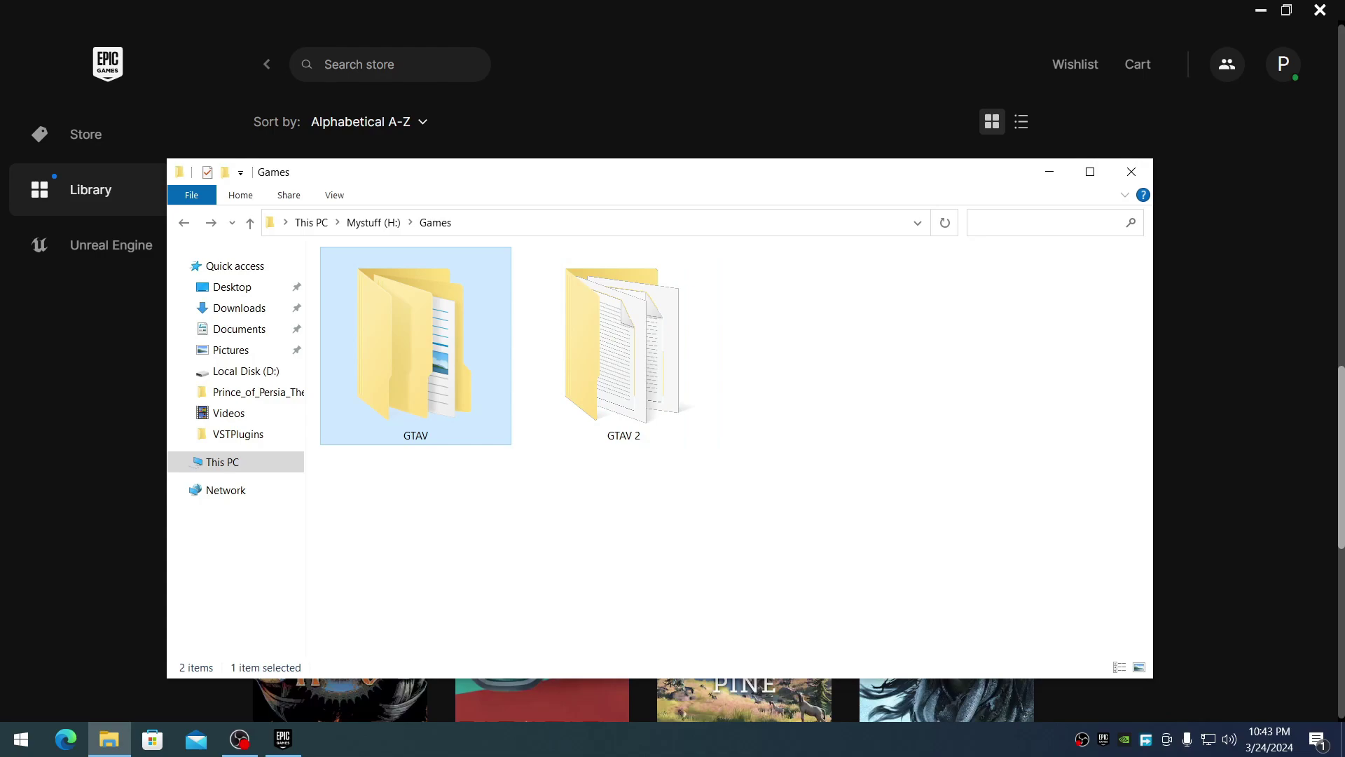
key(Delete)
- Rename the GTAV 2 folder as GTAV, check its contents, and return to the Epic Games library
key(F2)
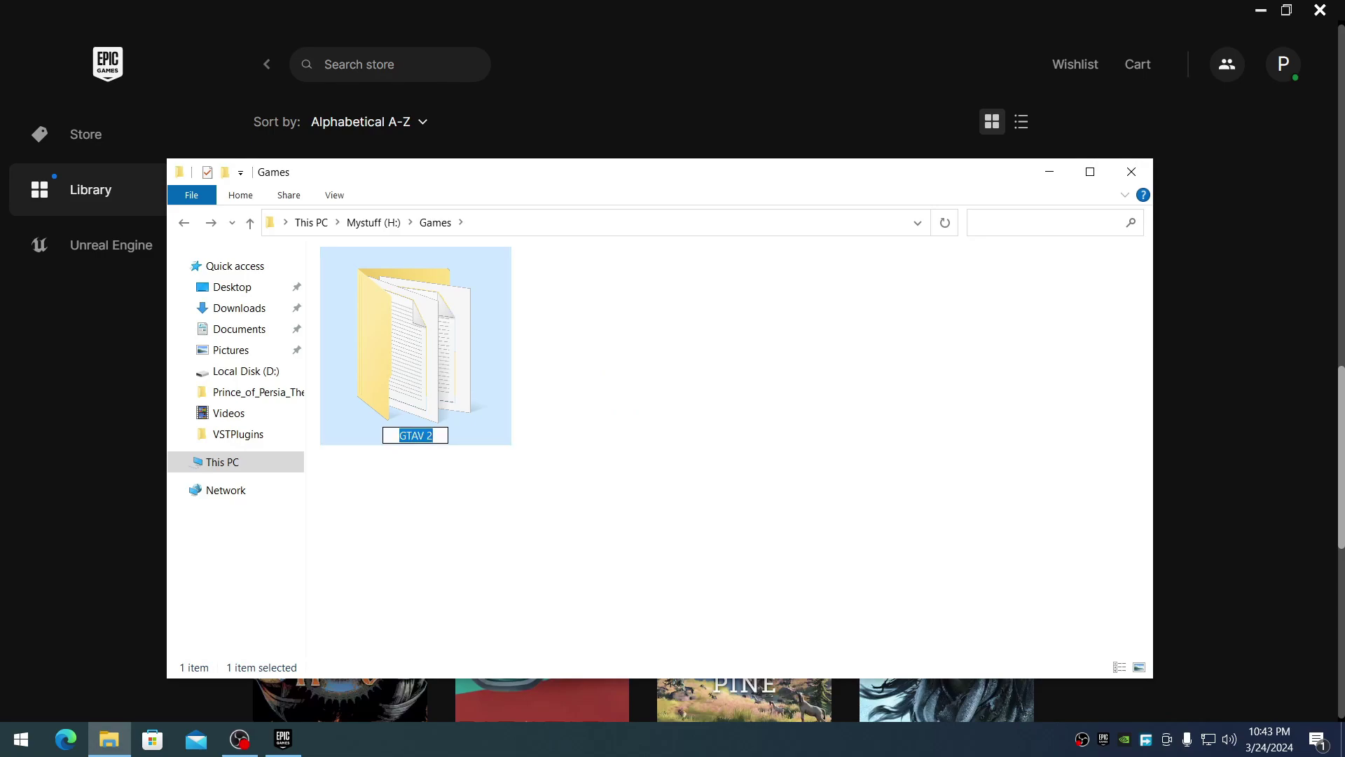
text(GTAV)
key(Return)
key(Return)
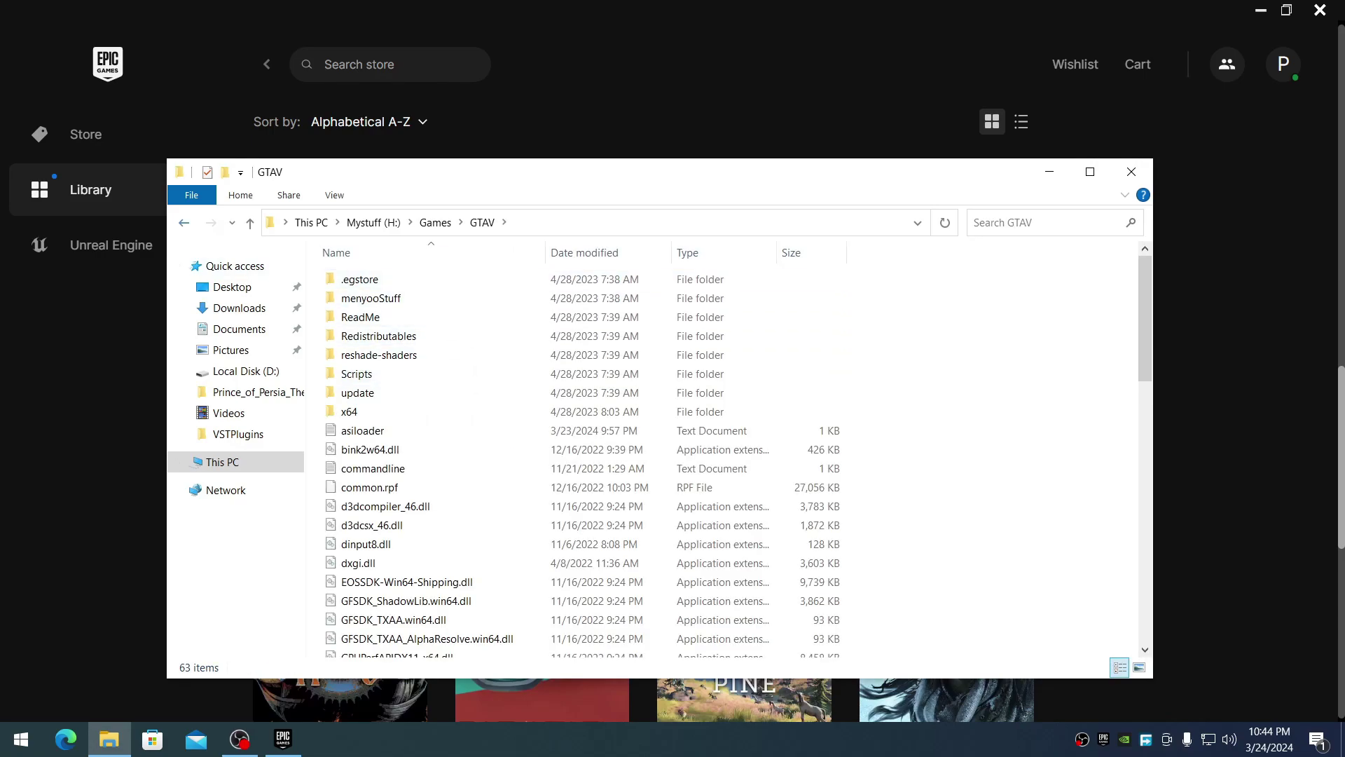
key(alt+Left)
key(alt+Tab)
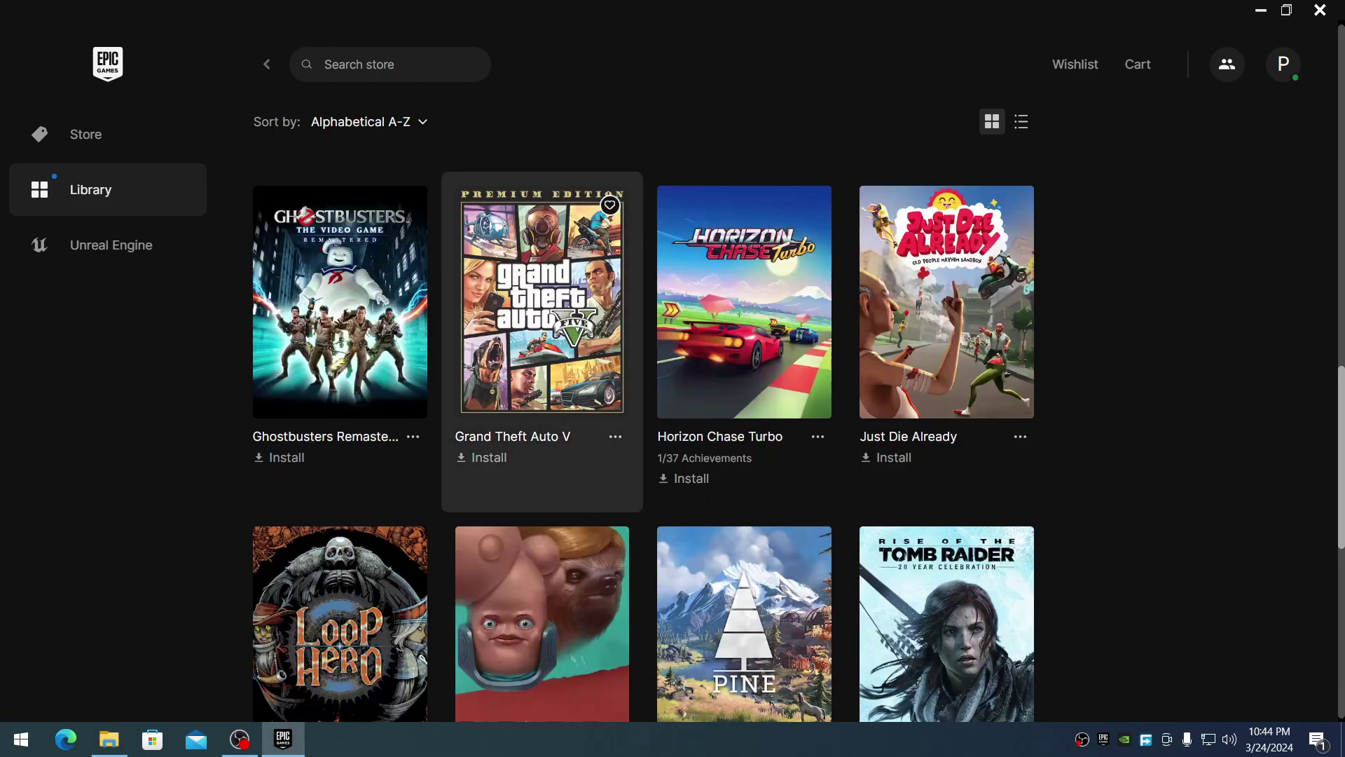
- Install Grand Theft Auto V again into H:\Games and open its download progress
click(483, 457)
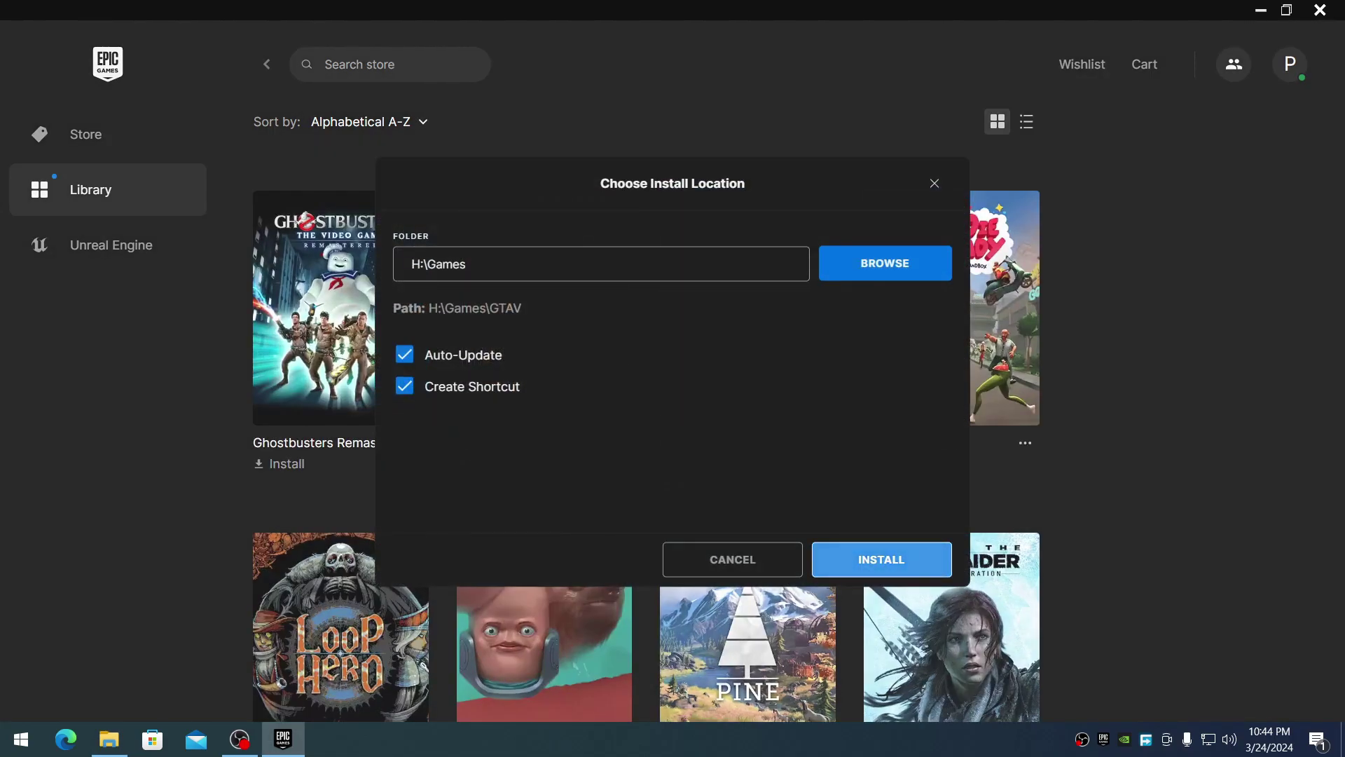
click(882, 559)
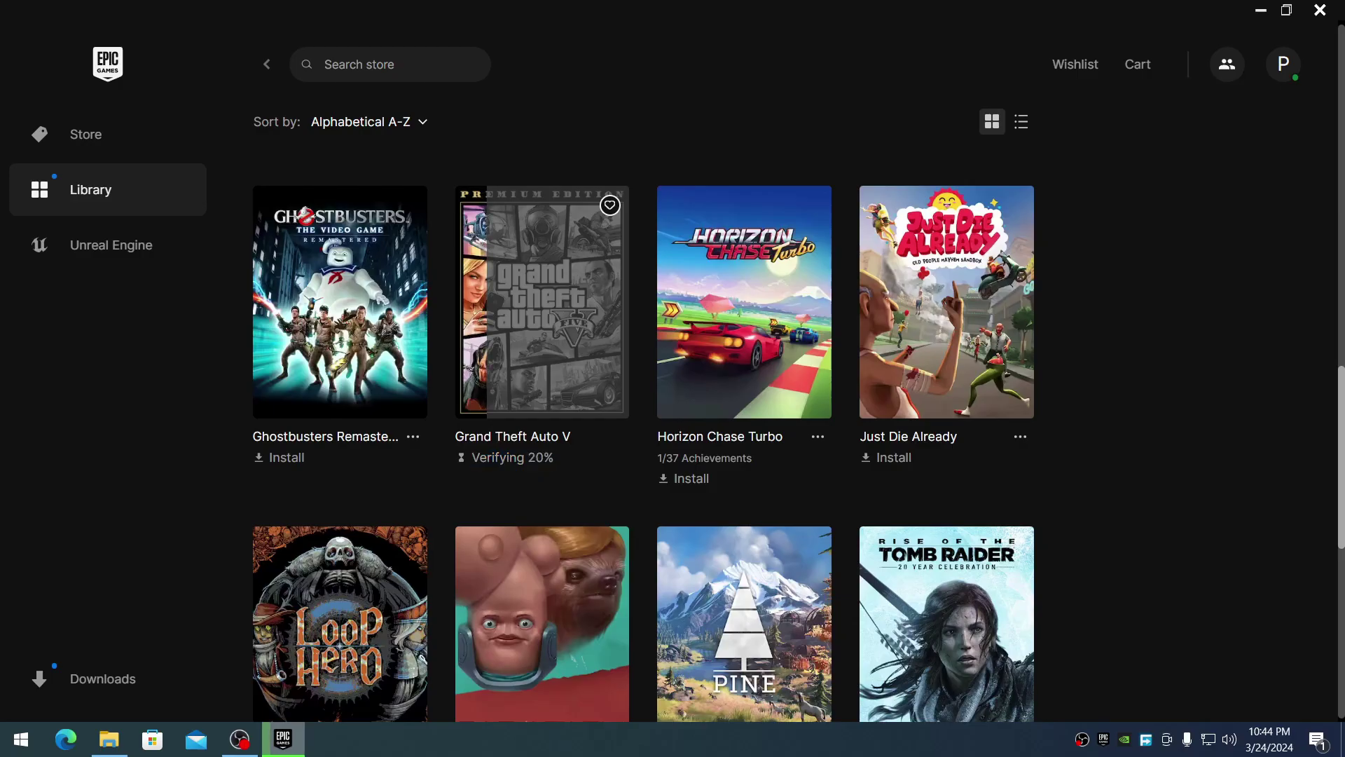
click(103, 678)
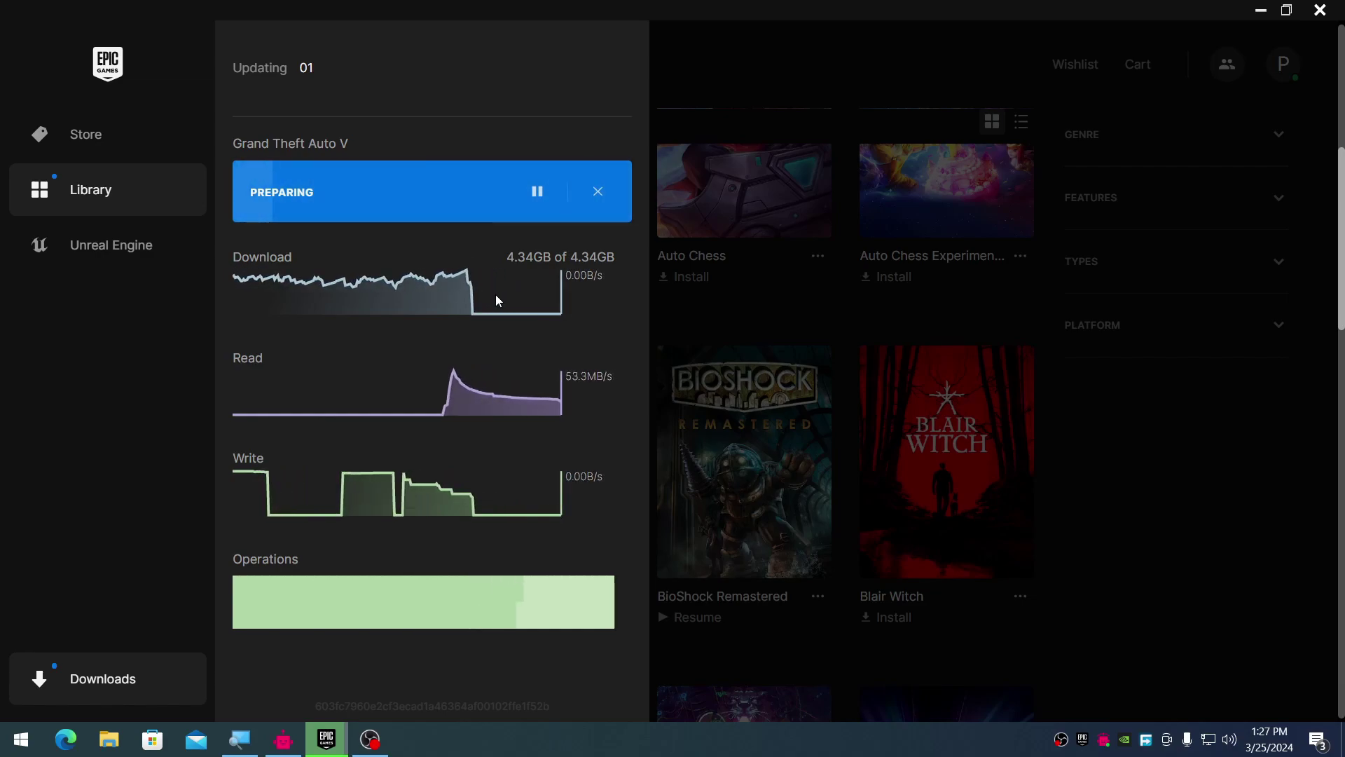
- Launch Grand Theft Auto V
mouse_move(129, 352)
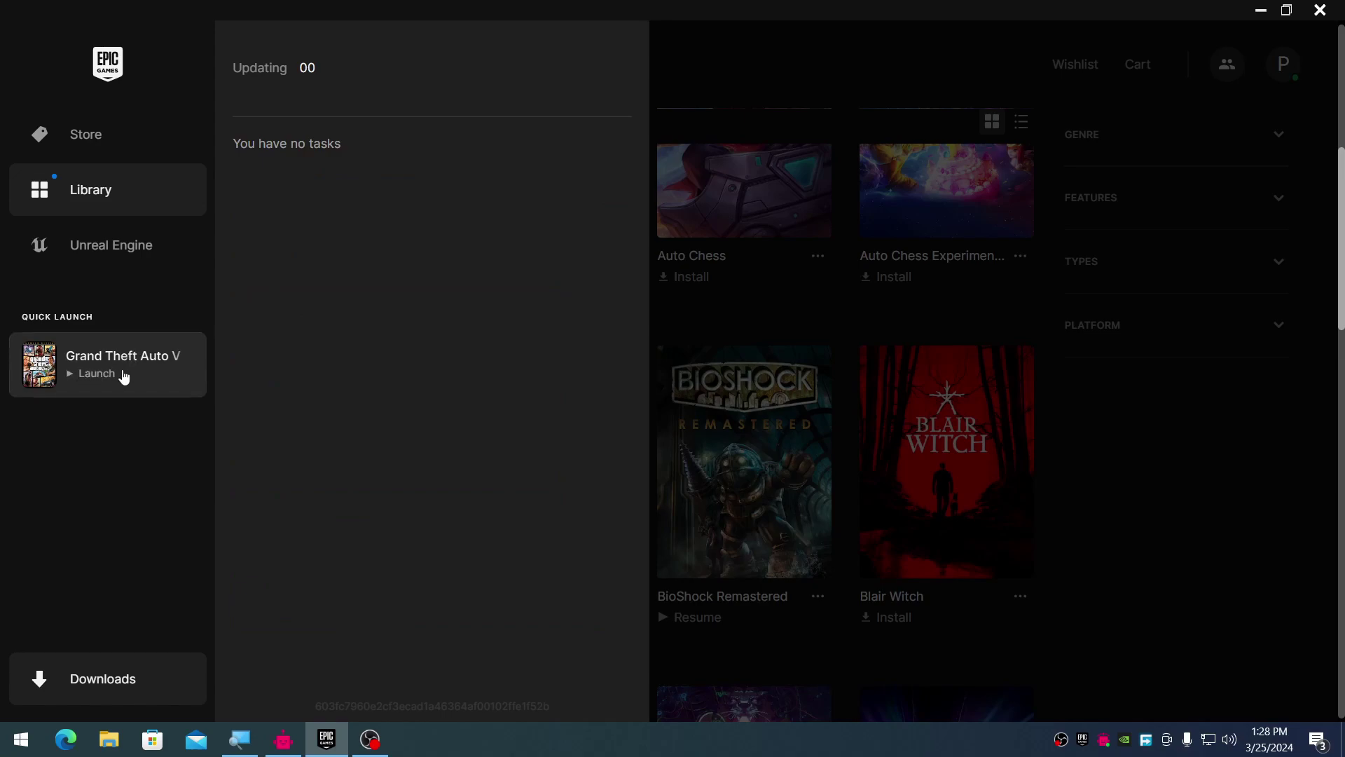
click(124, 377)
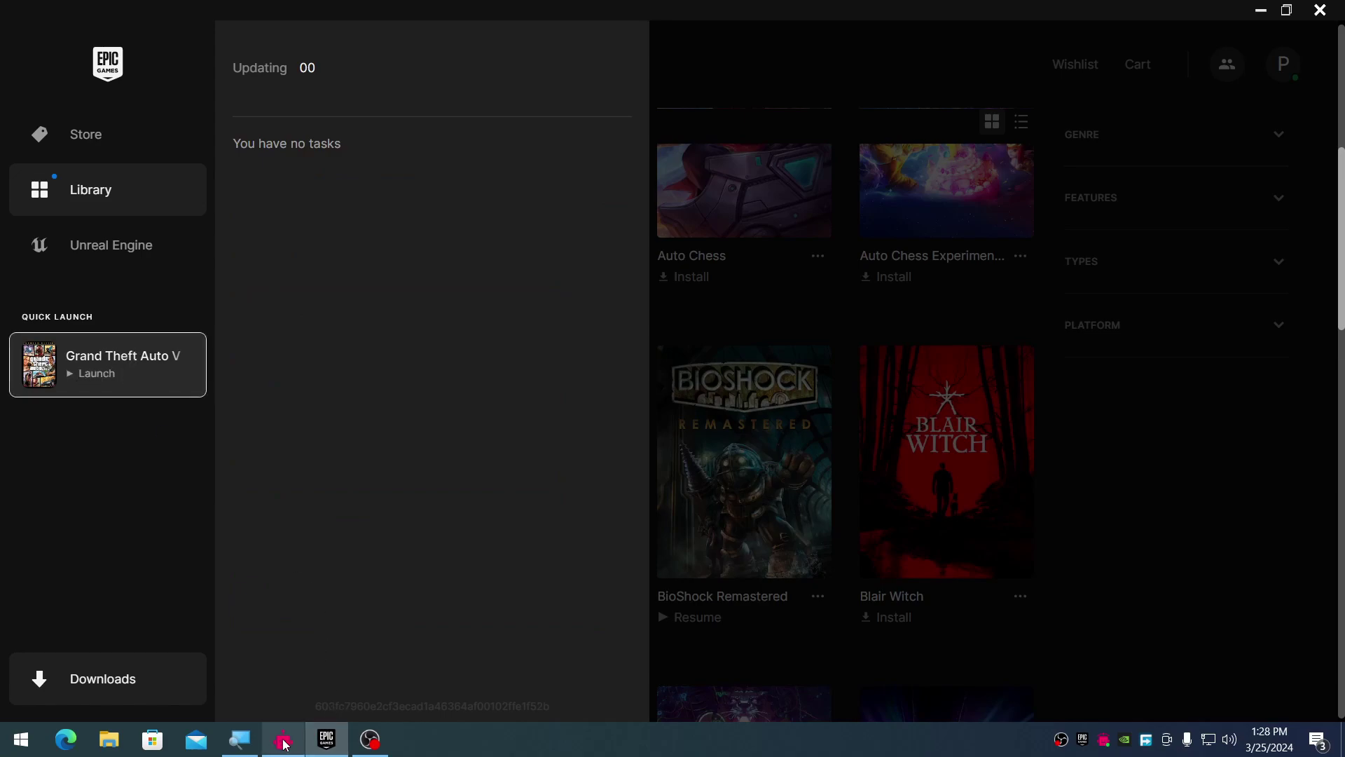
mouse_move(284, 745)
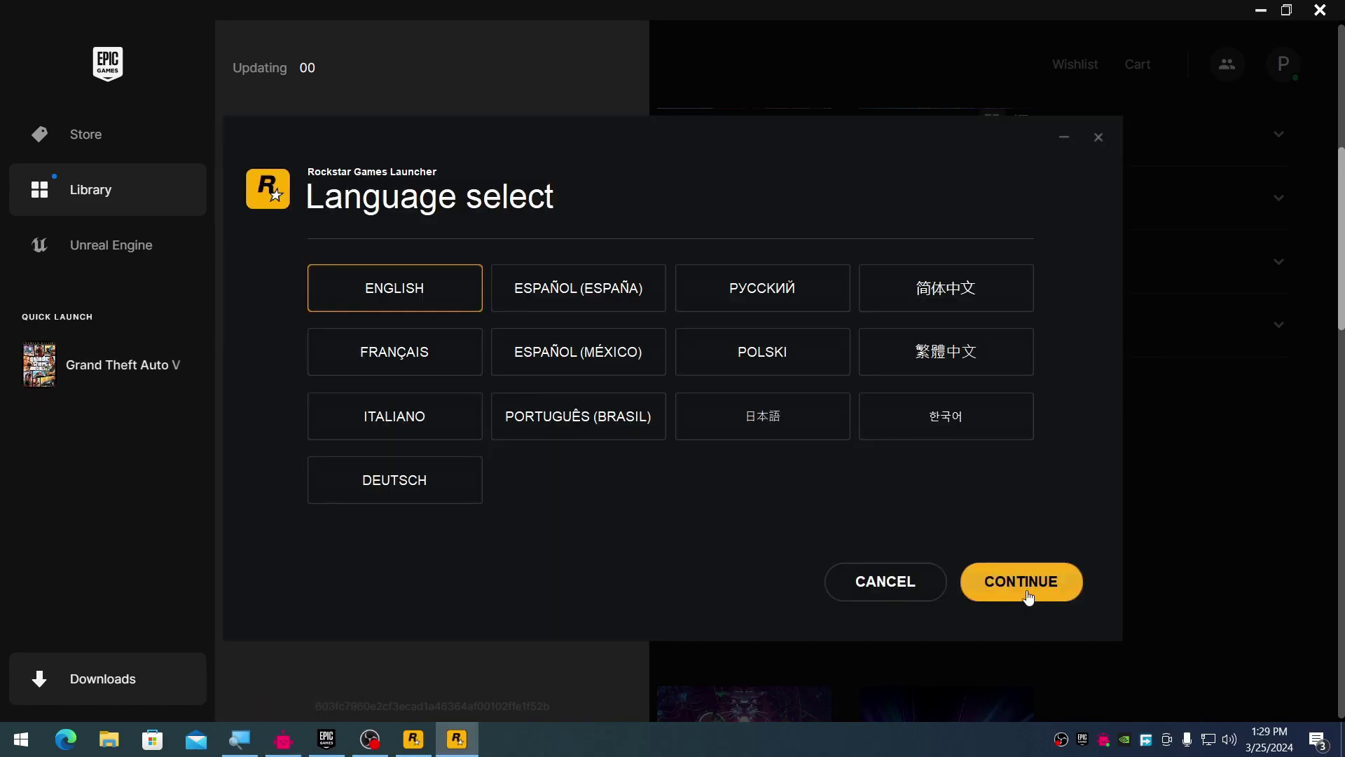
- Install the Rockstar Games Launcher in English and close its installer
click(1030, 599)
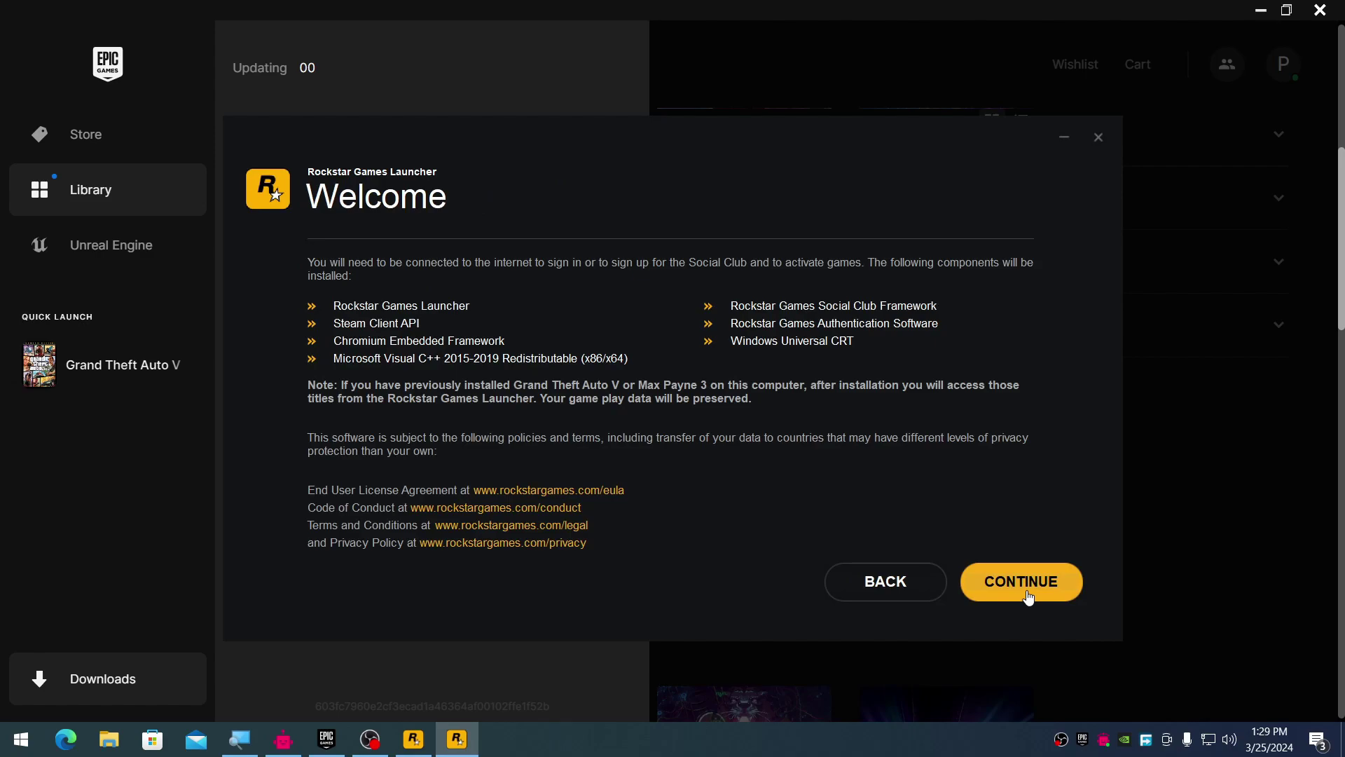
click(1043, 595)
click(1043, 596)
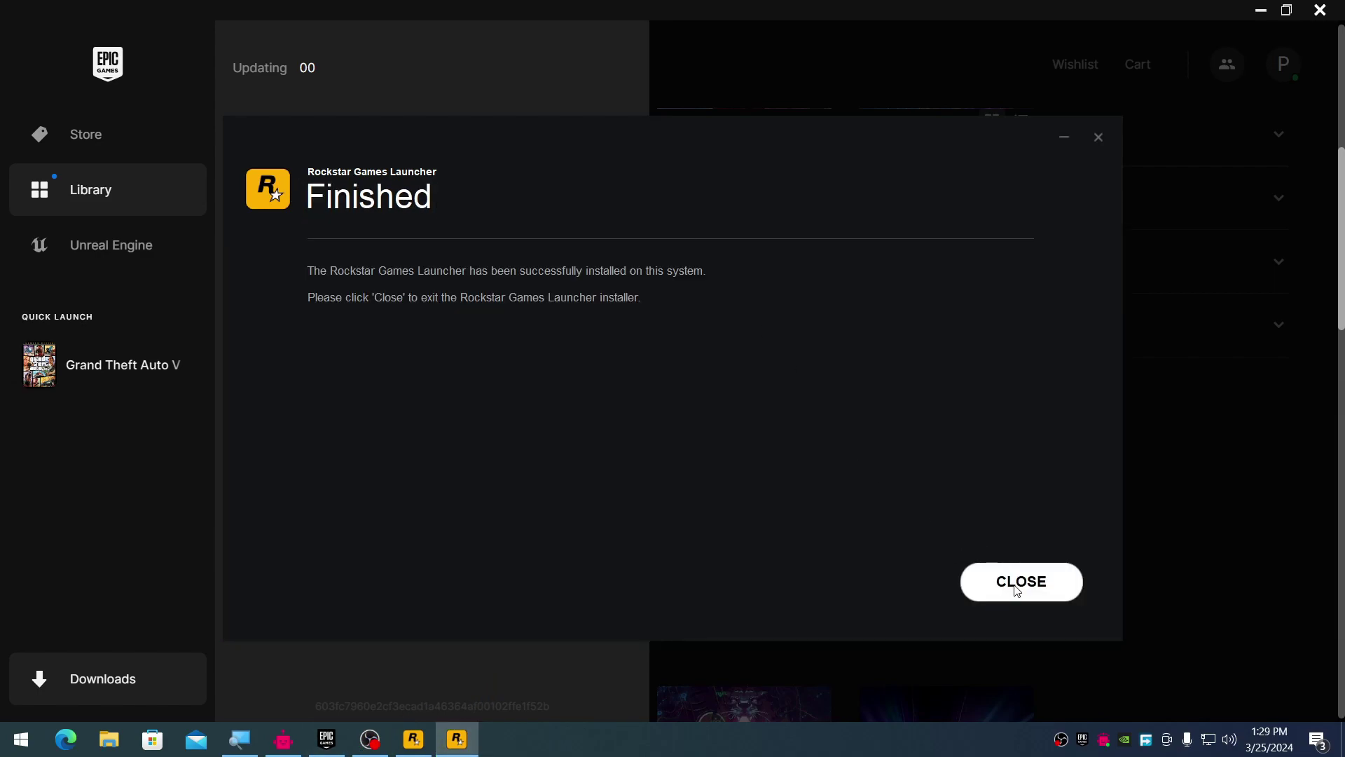
click(1020, 581)
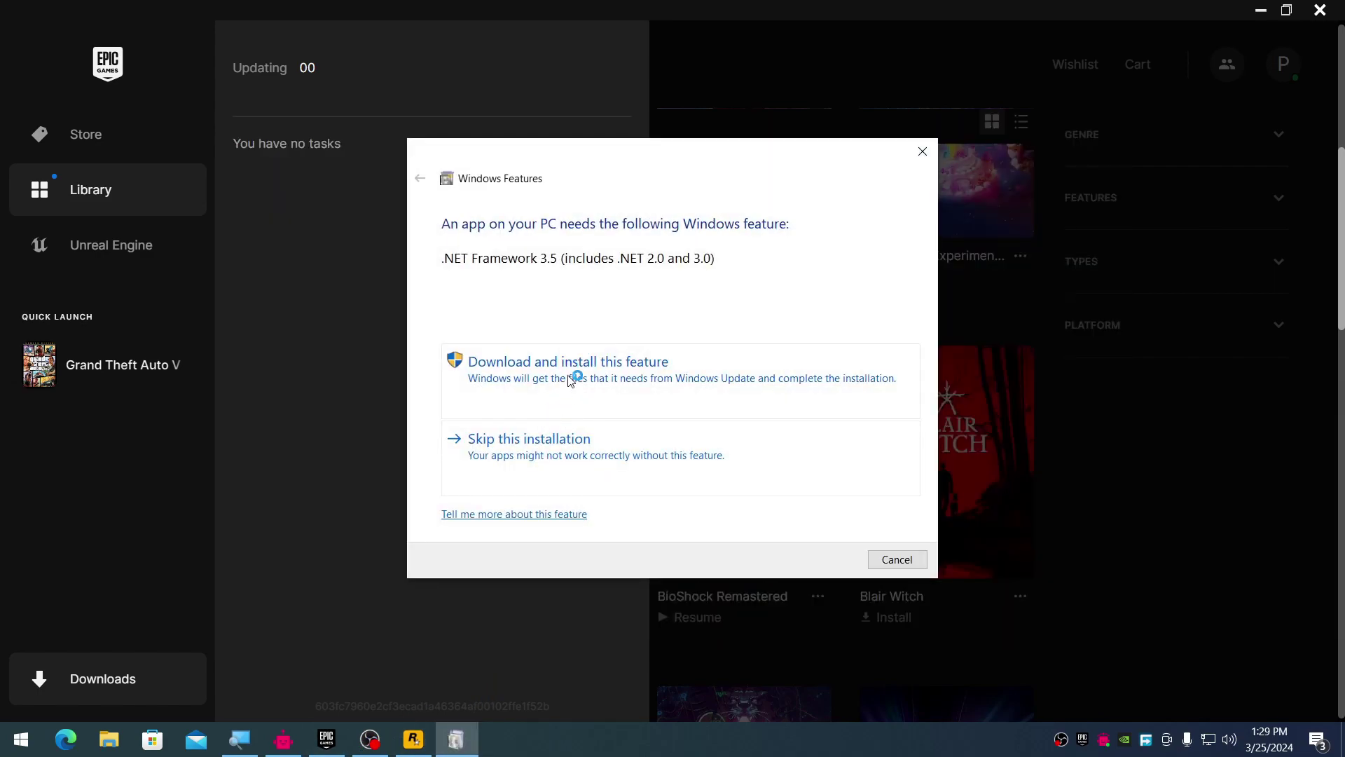
- Download and install the .NET Framework 3.5 Windows feature, moving its window and the Rockstar prerequisite window apart
click(571, 377)
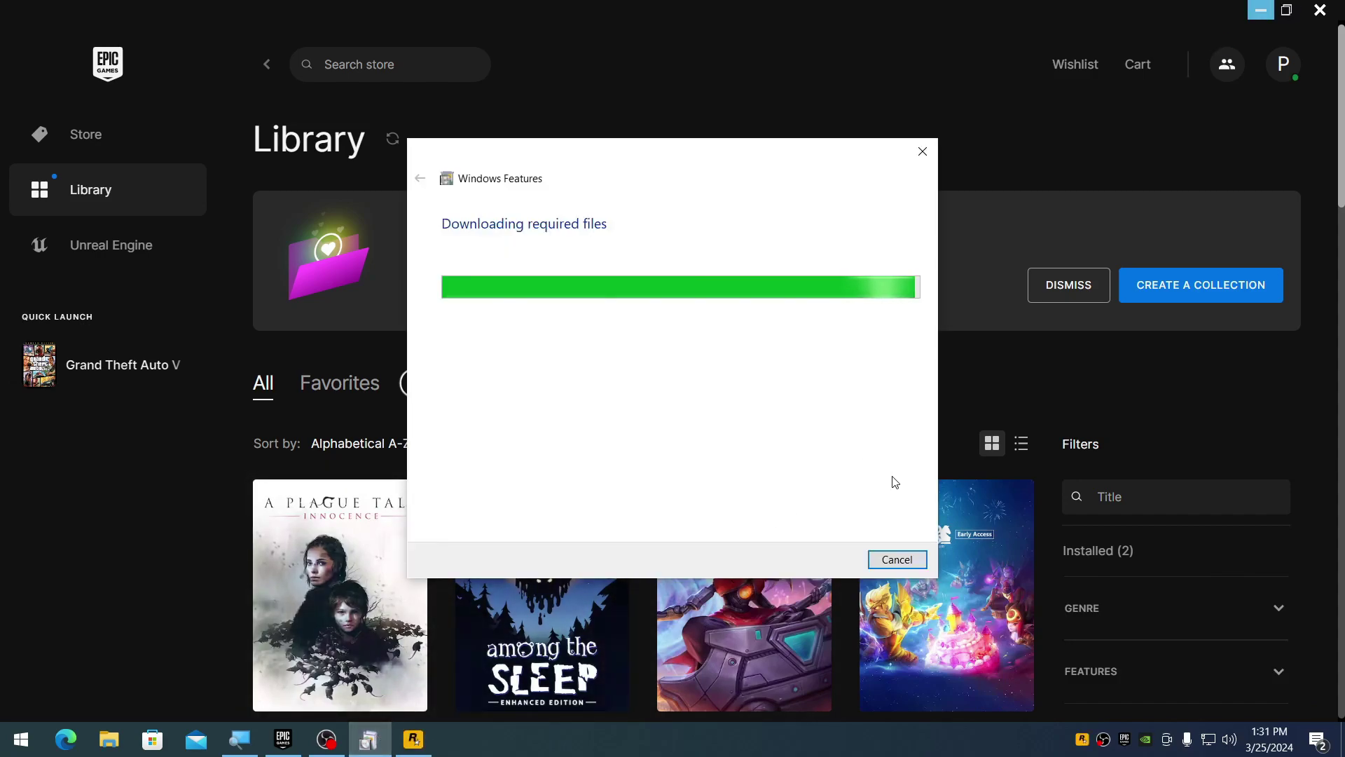
drag(722, 167, 580, 154)
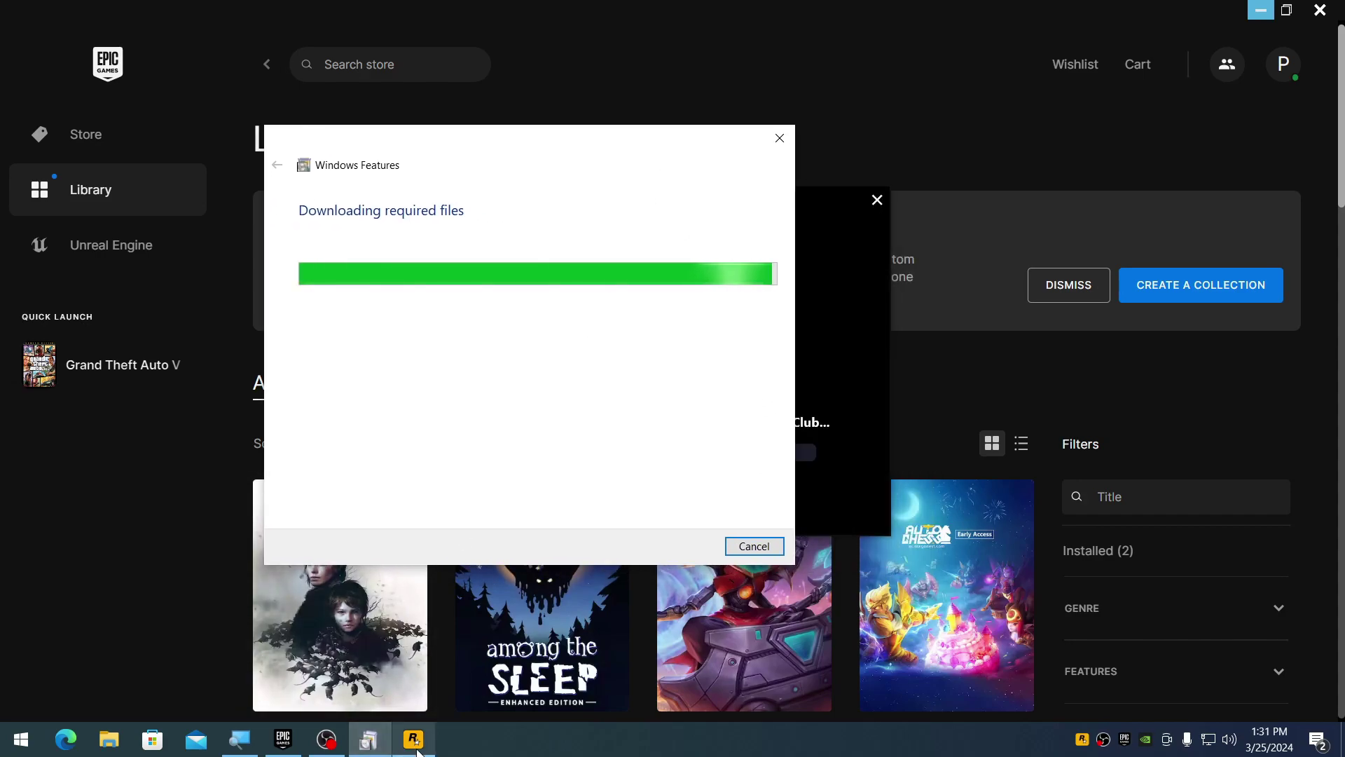
mouse_move(656, 220)
mouse_down()
mouse_move(557, 209)
mouse_move(651, 208)
mouse_up()
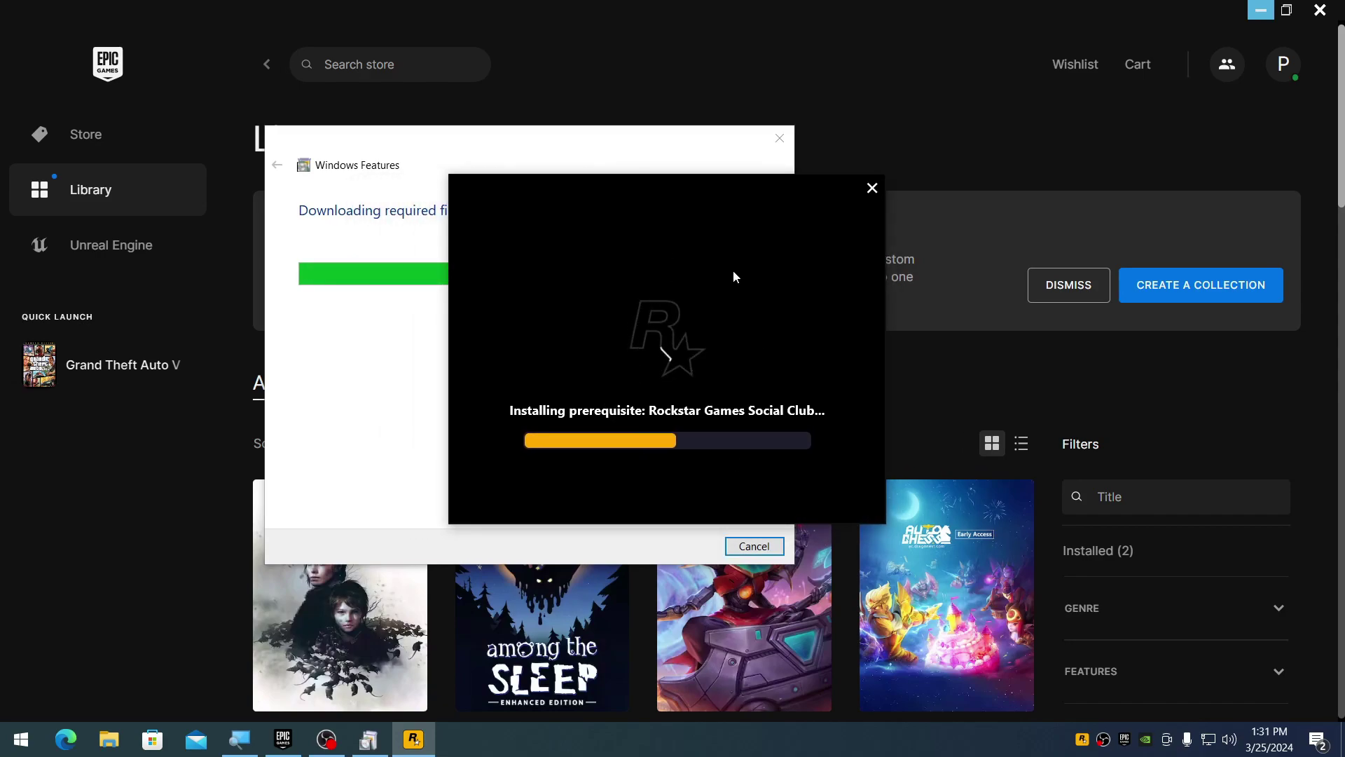
key(ctrl+v)
key(Return)
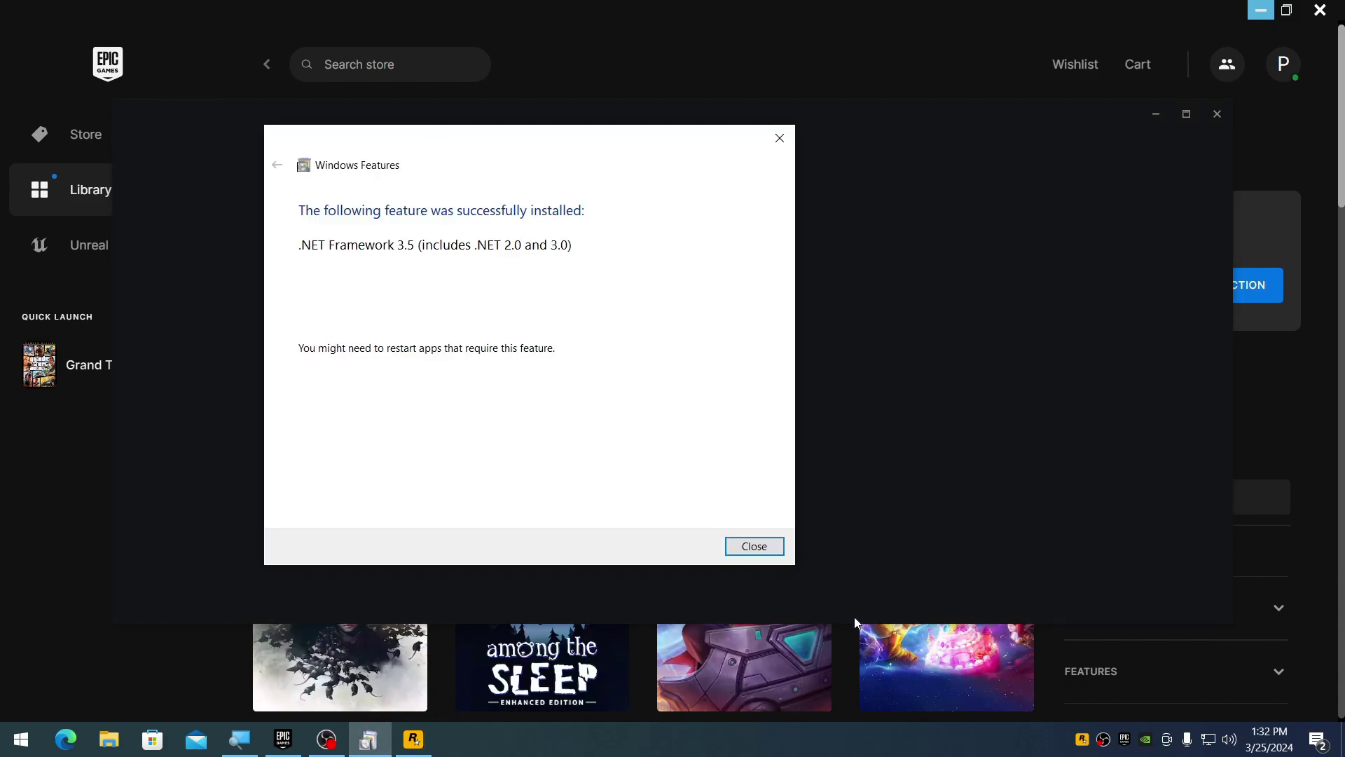
- Close the finished .NET Framework 3.5 installation window and accept the Script Hook V error's offer to check its download page
click(754, 547)
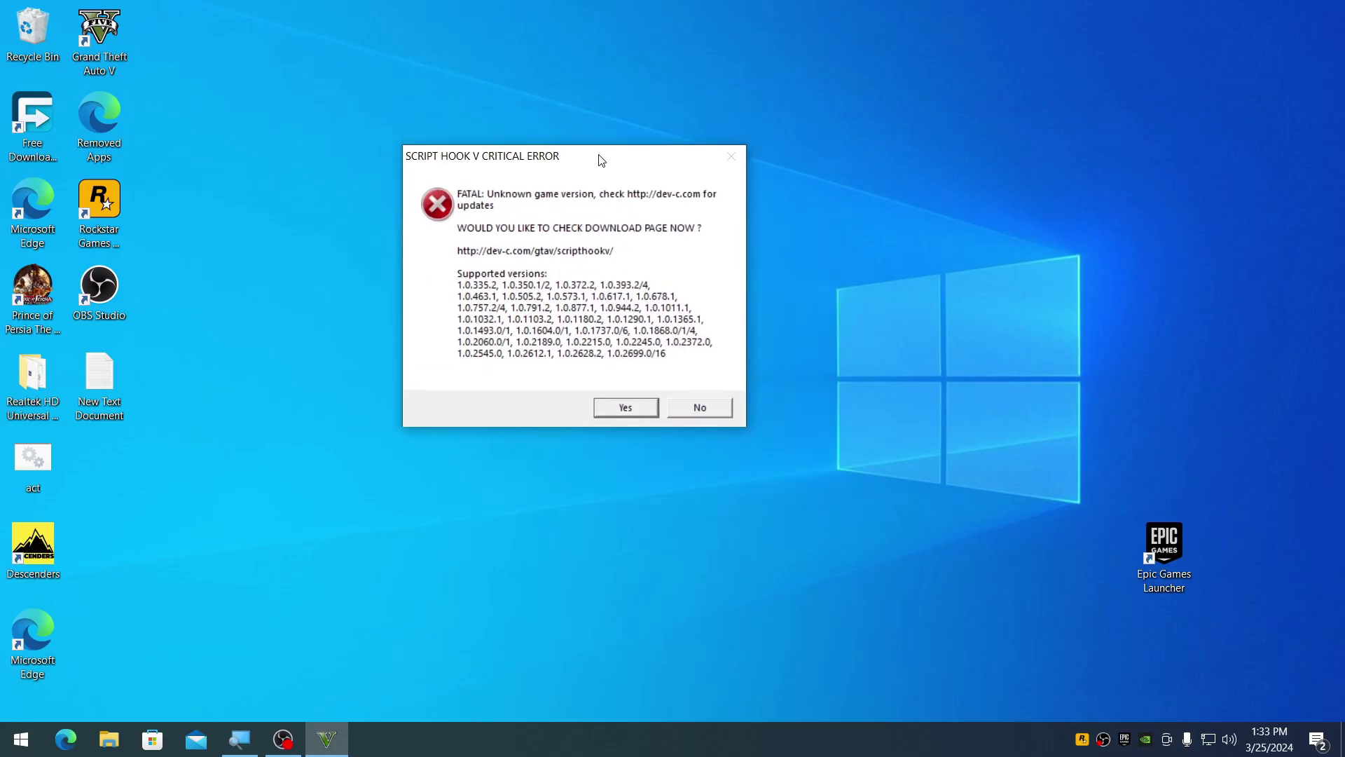
drag(601, 159, 618, 232)
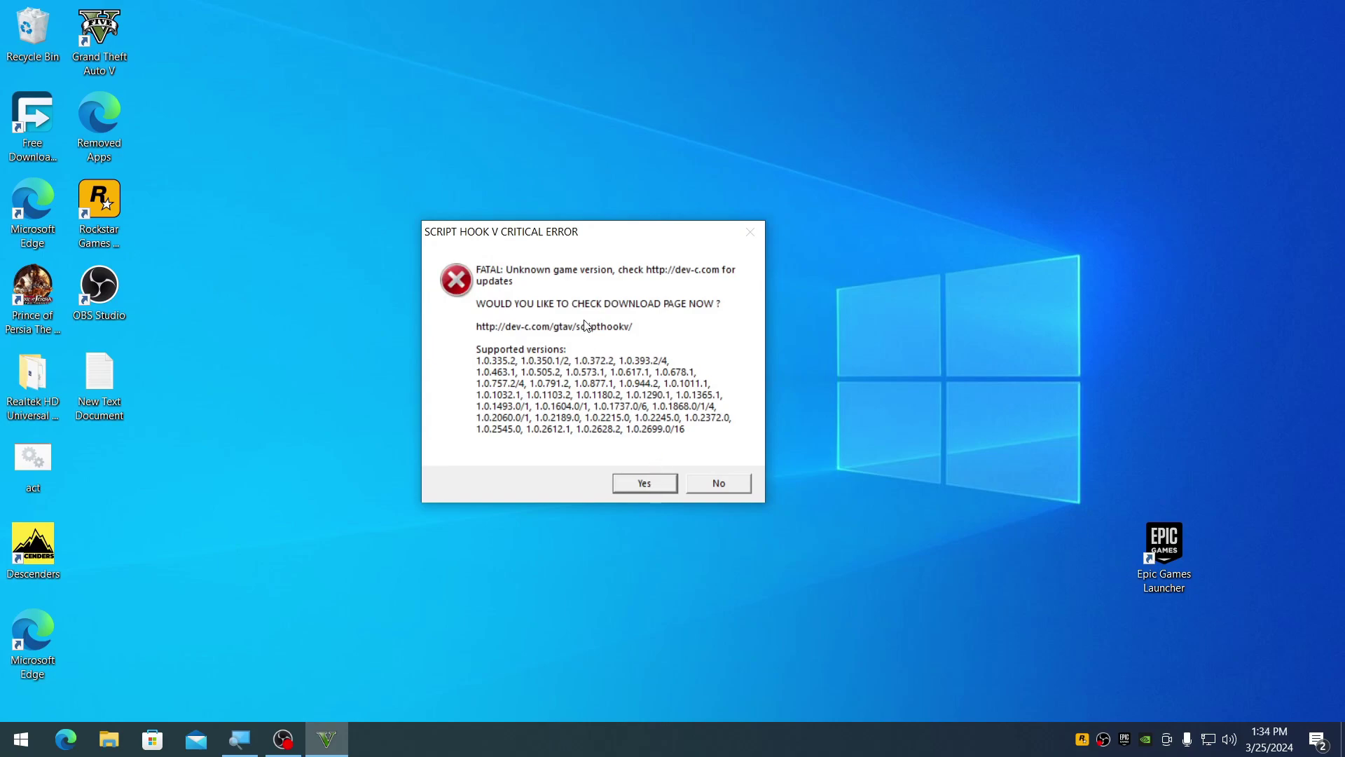
click(644, 484)
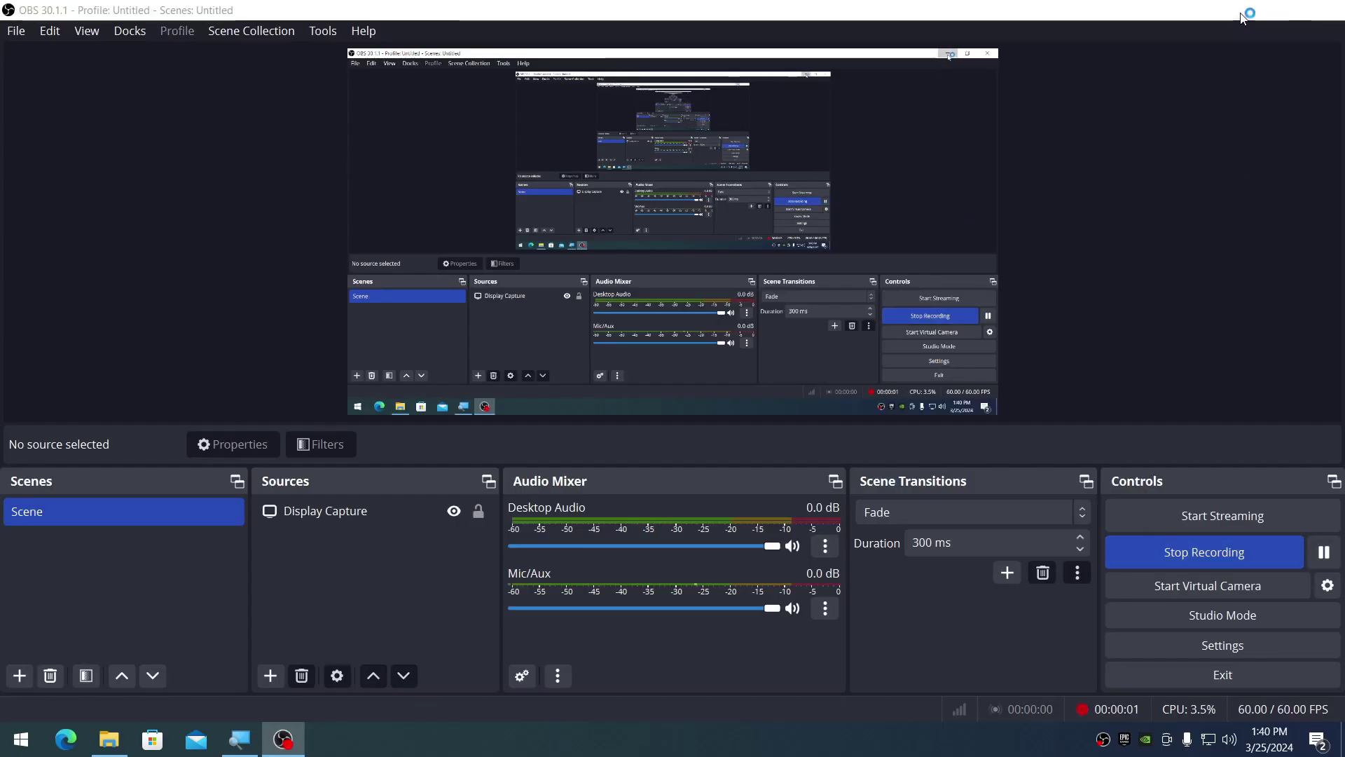
- Minimise the OBS Studio window and quit the running Grand Theft Auto V game, confirming the exit
click(1241, 13)
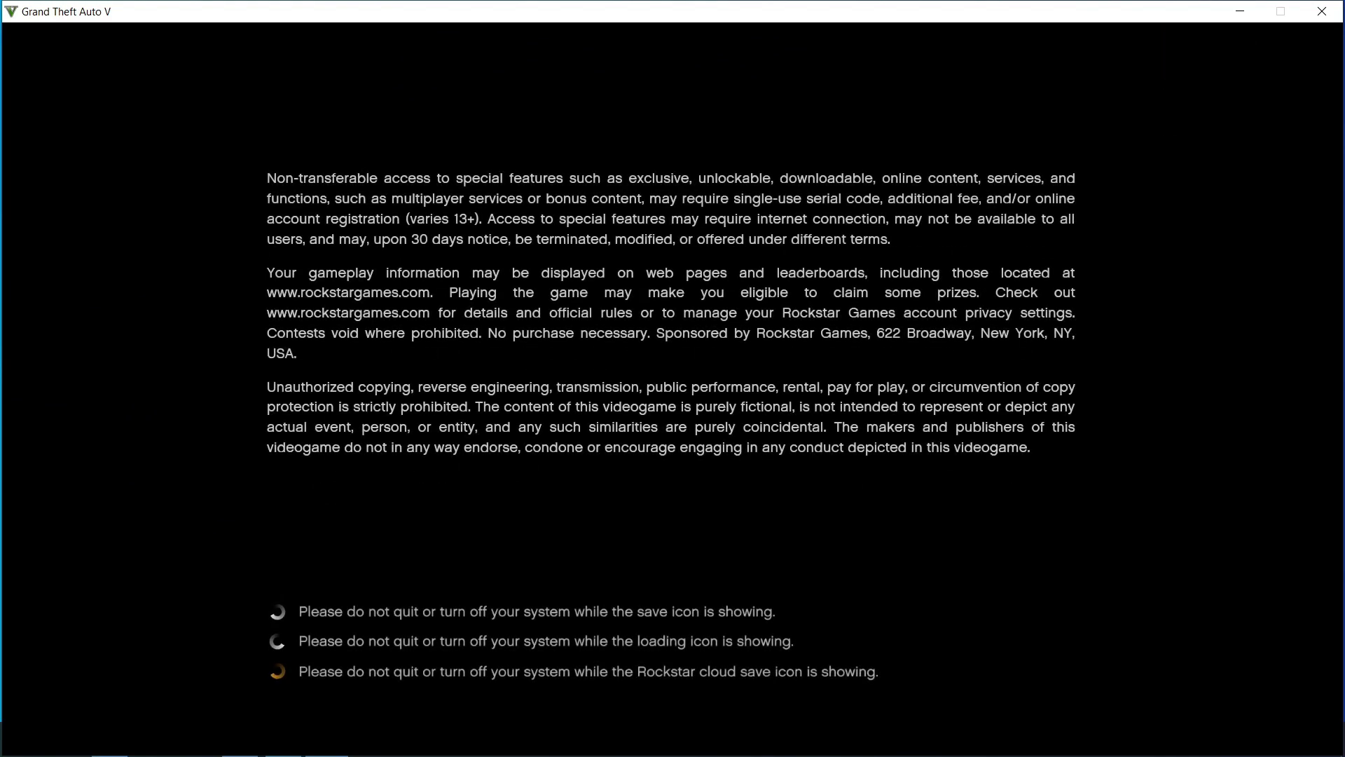
key(super)
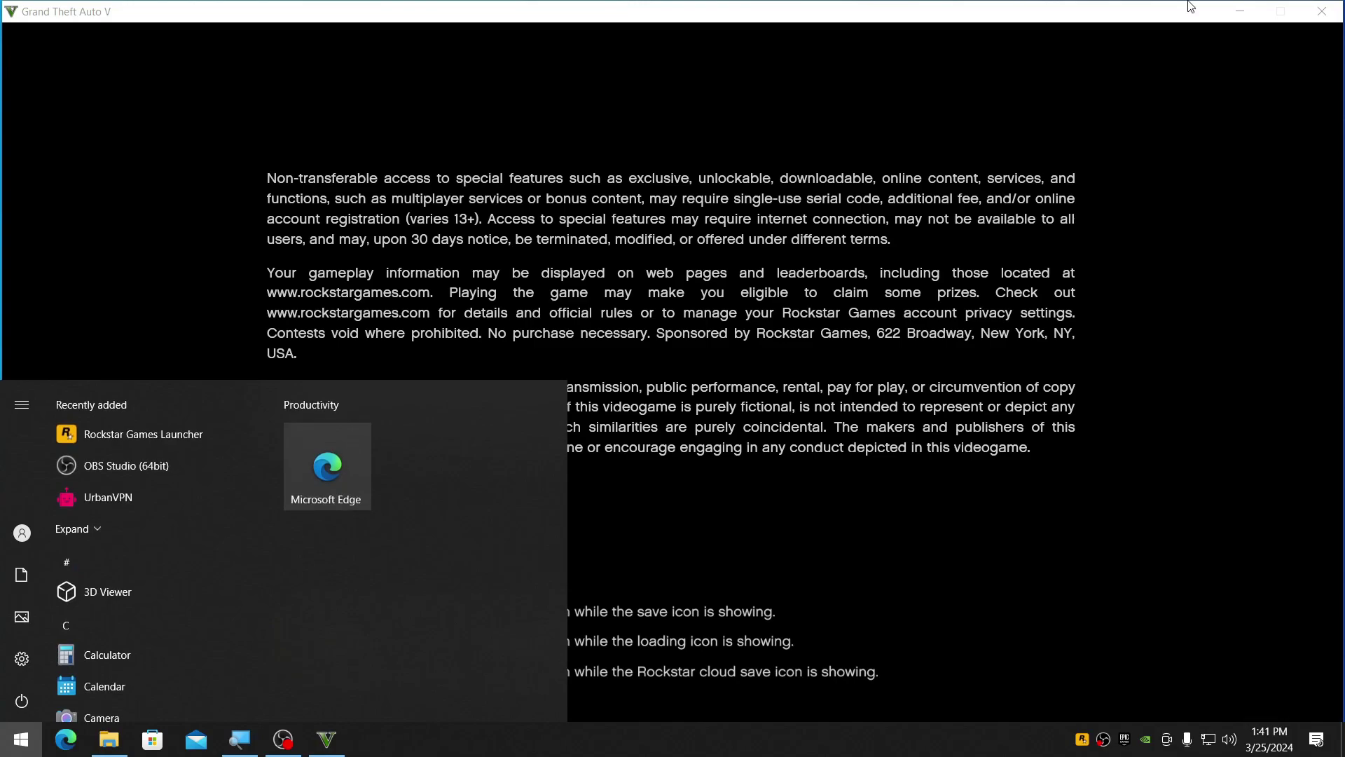
click(1317, 12)
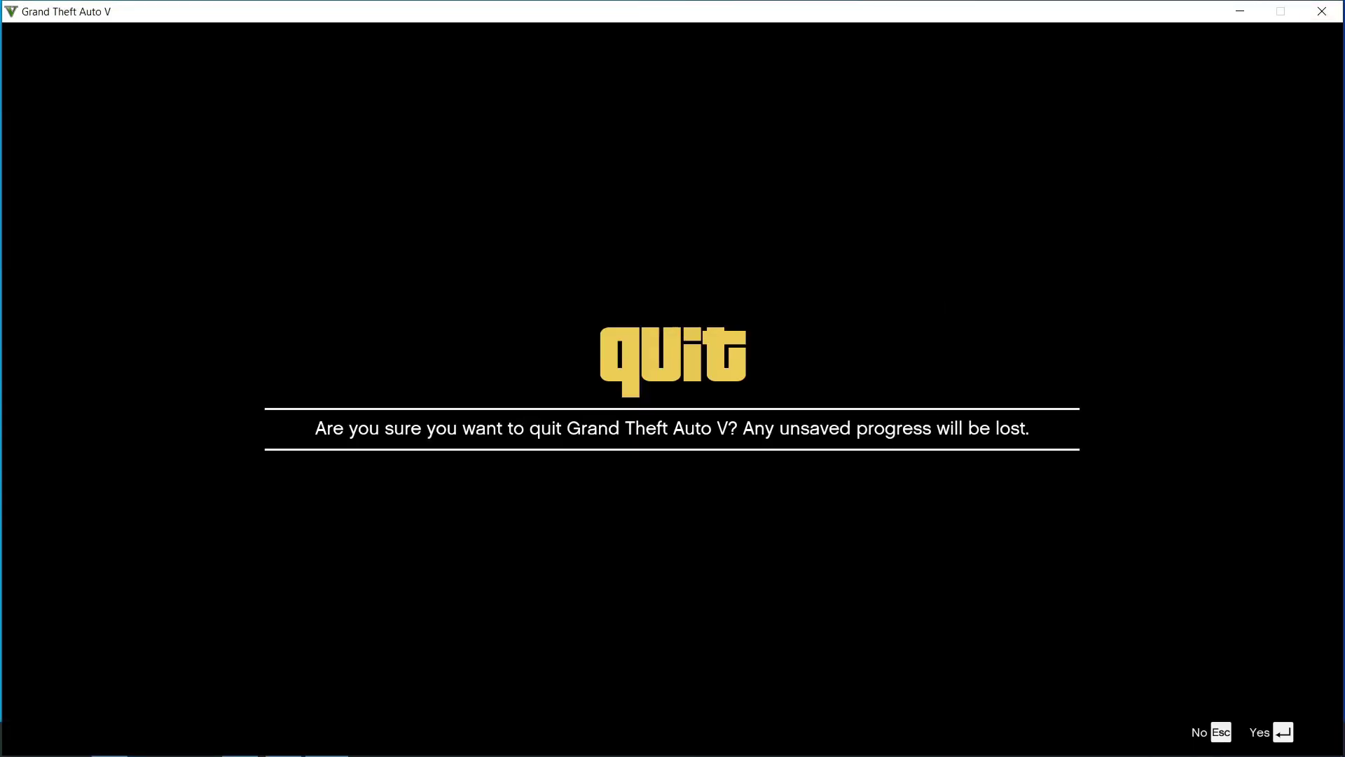
click(1280, 743)
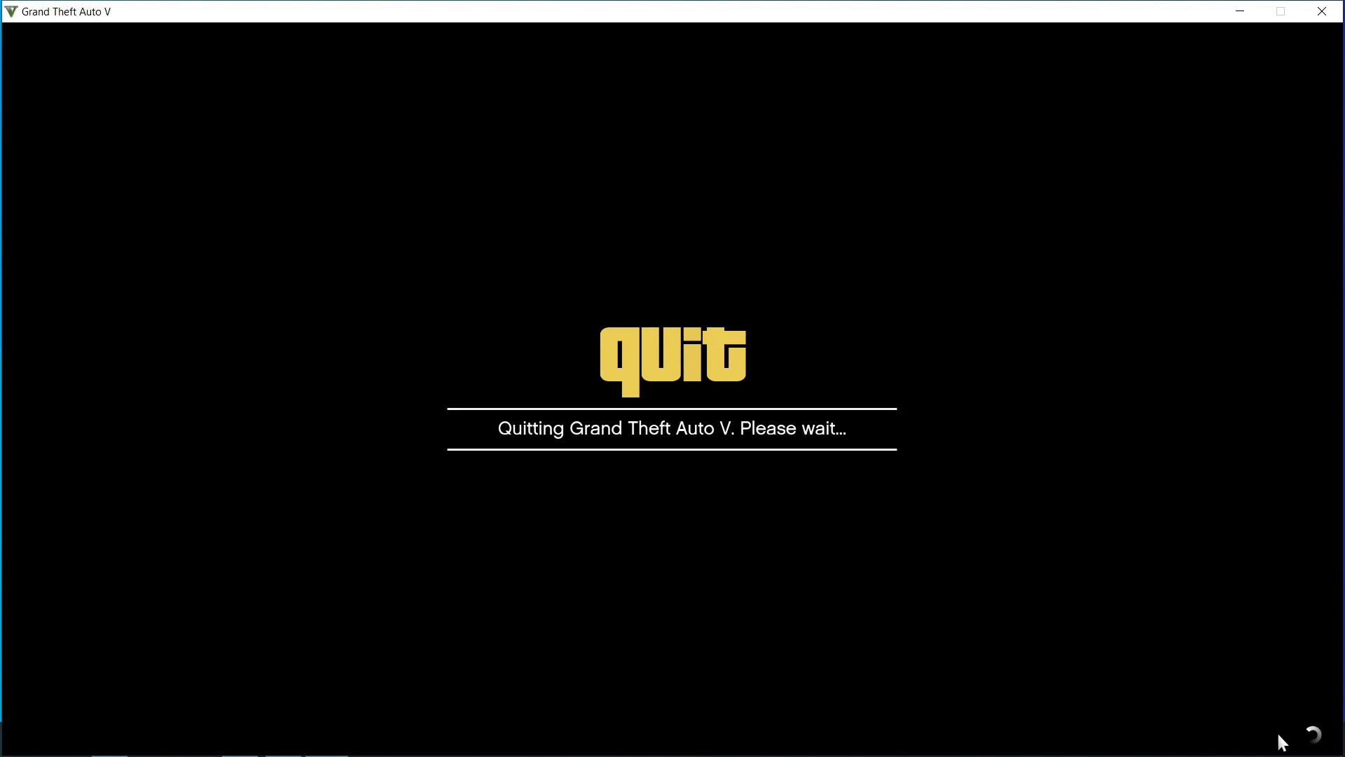